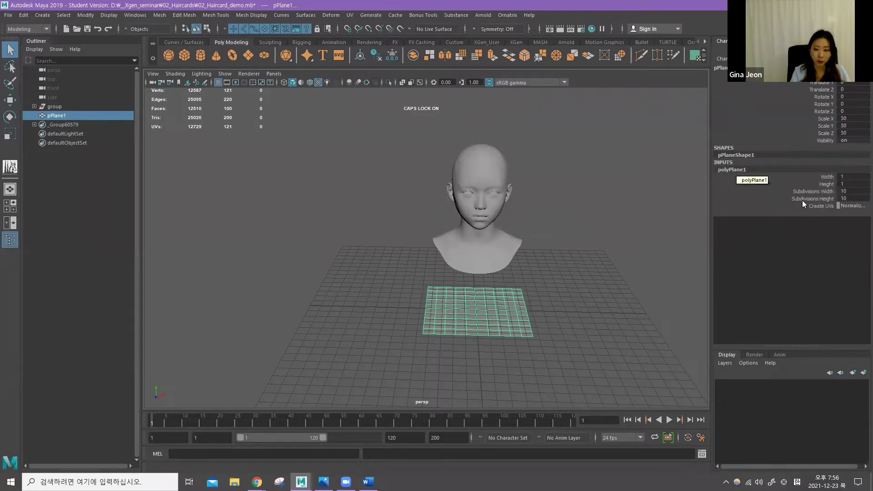
Set the plane's Subdivisions Width and Subdivisions Height to 1.
left_click_drag(845, 191, 848, 198)
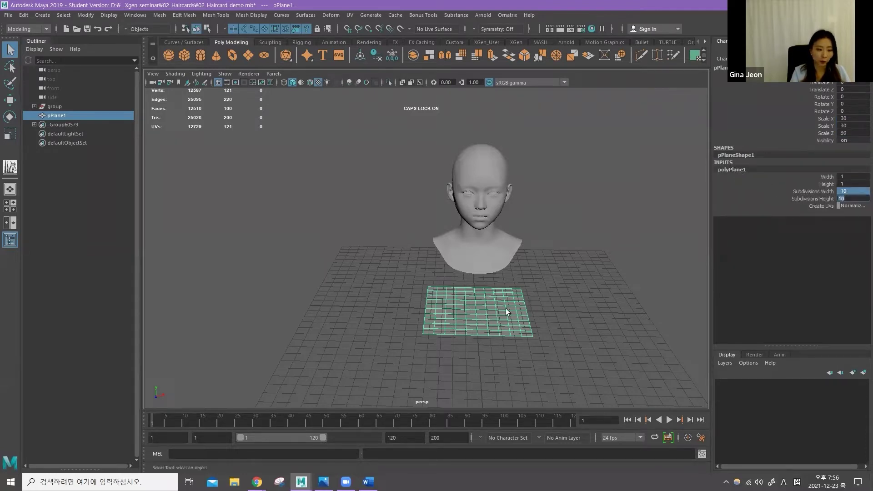
type("0")
key("Return")
Stand the plane upright by setting its Rotate X to 90.
left_click(849, 104)
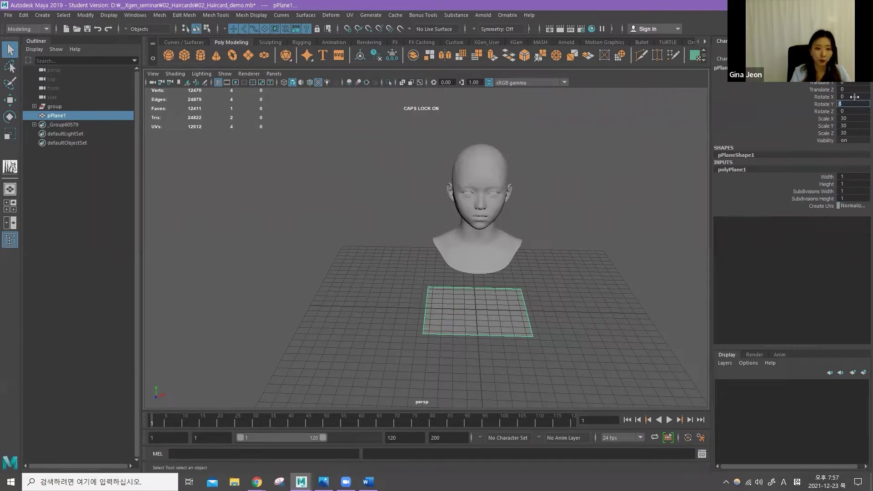
left_click(852, 96)
type("90")
key("Return")
middle_click_drag(545, 291, 544, 283, "alt")
Move the plane sideways and up to about X -33, Y 37, so it stands beside the head.
key("w")
left_click_drag(516, 299, 399, 299)
left_click_drag(358, 216, 359, 93)
left_click_drag(422, 178, 428, 183)
middle_click_drag(428, 182, 423, 204, "alt")
Freeze the plane's transformations and delete its construction history.
left_click(454, 43)
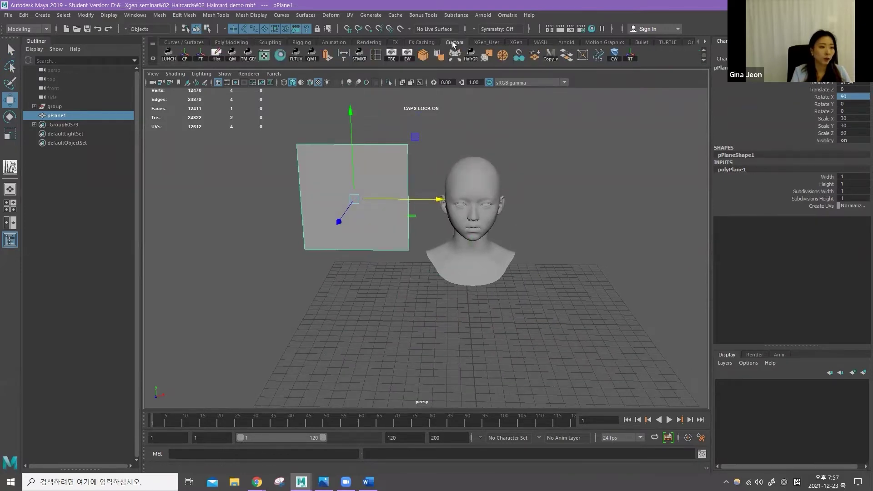
left_click(201, 56)
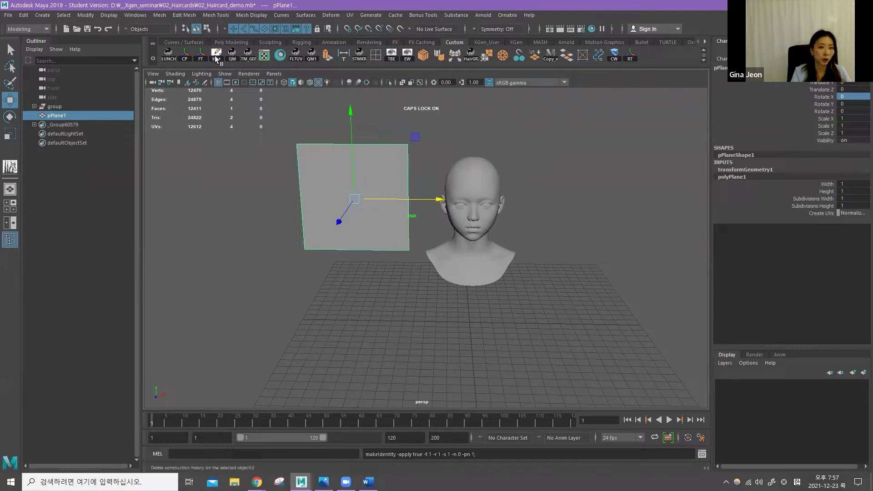
left_click(216, 57)
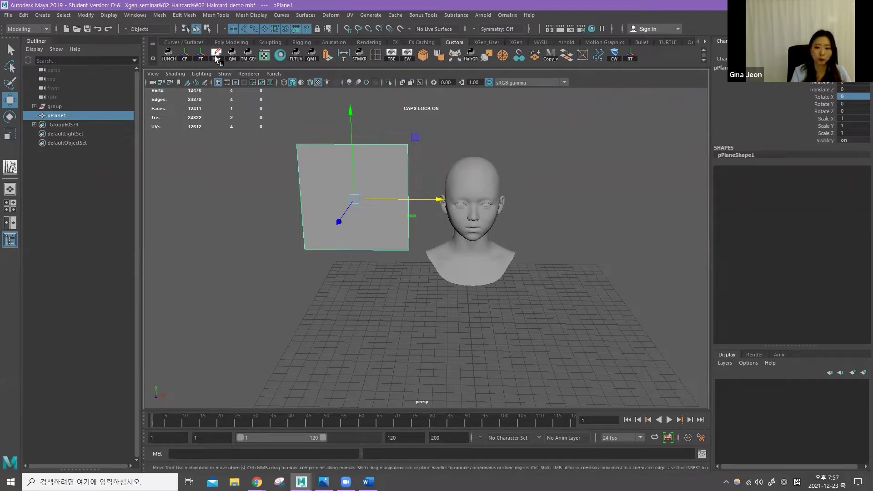
Assign a new Lambert material to the plane and name it Hair_MAT.
right_click(381, 194)
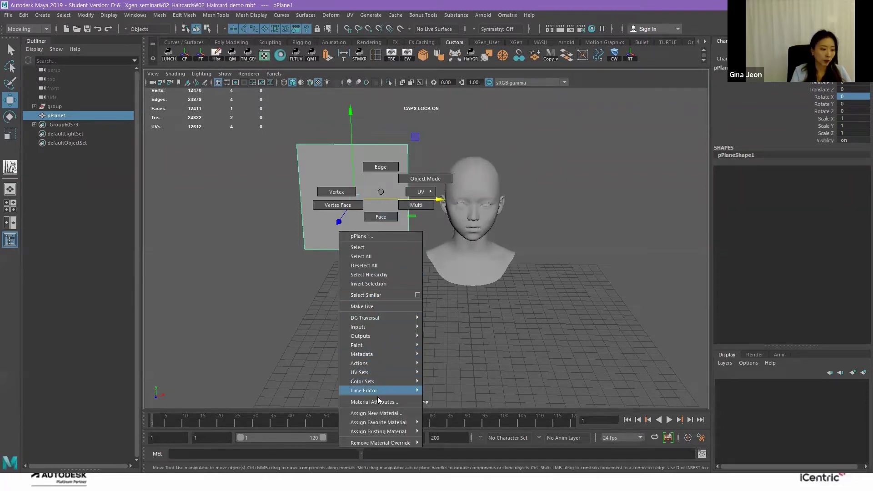
mouse_move(385, 424)
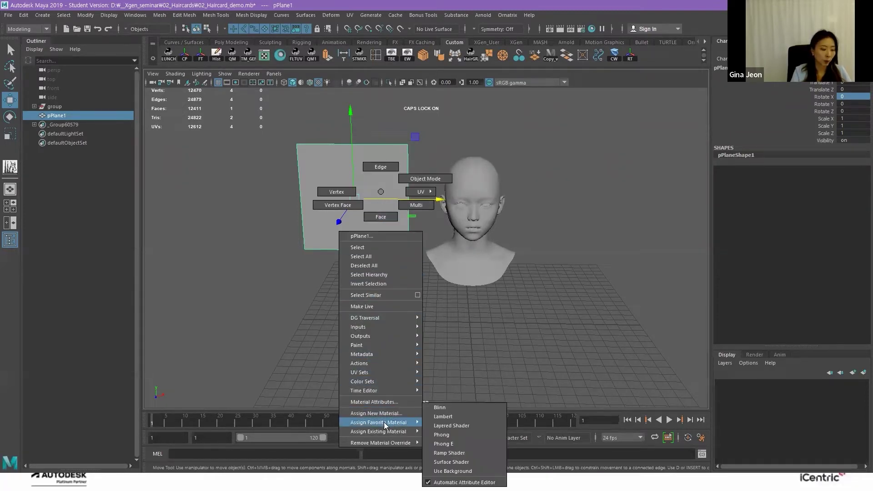
left_click(443, 416)
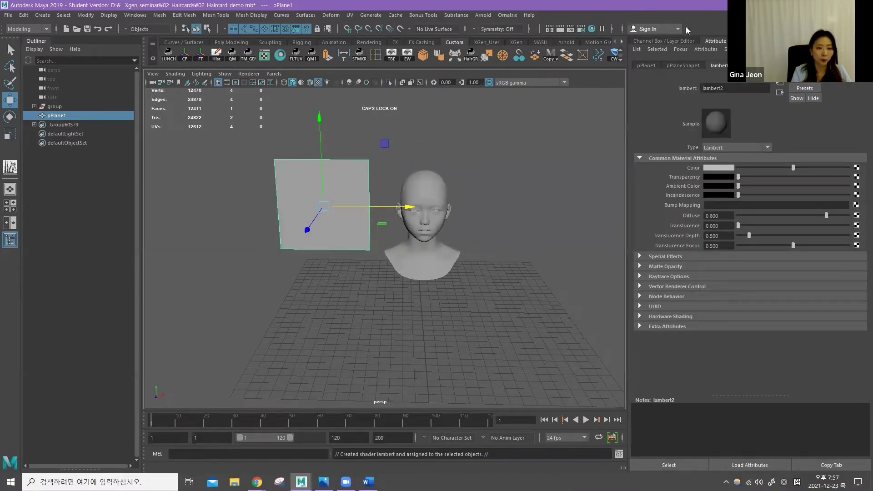
double_click(746, 90)
type("h")
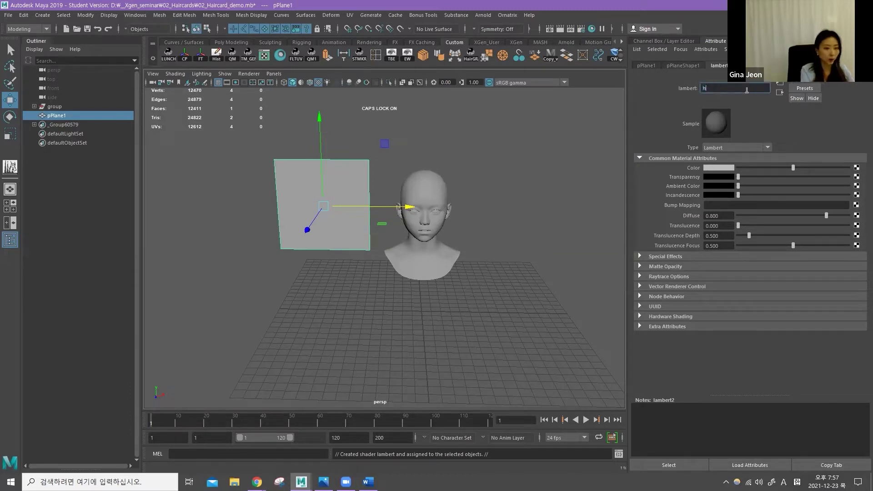
type("Hair_MAT")
key("Return")
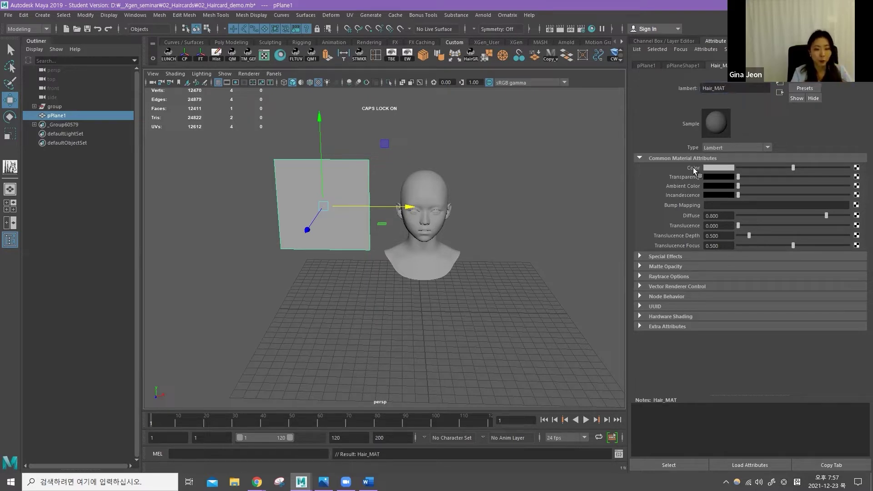
Connect a file texture to the material's Color and load Hair_D.jpg from the 02_Haircards folder.
left_click(857, 169)
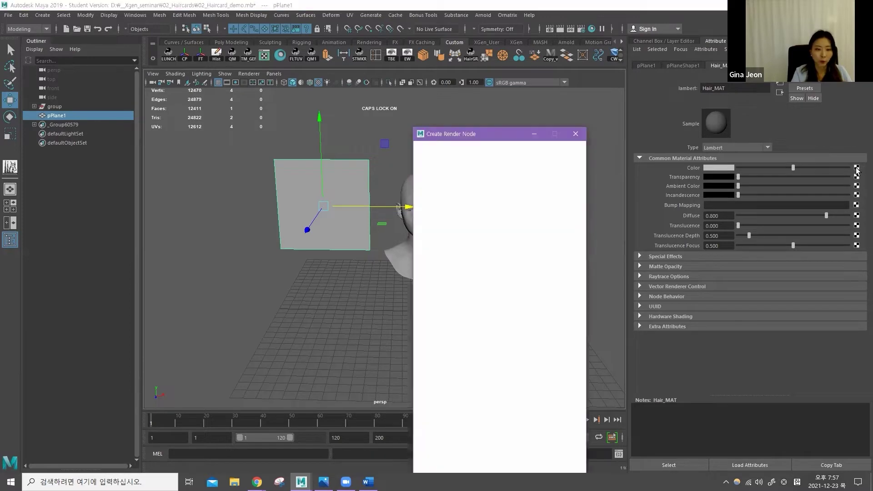
left_click(500, 223)
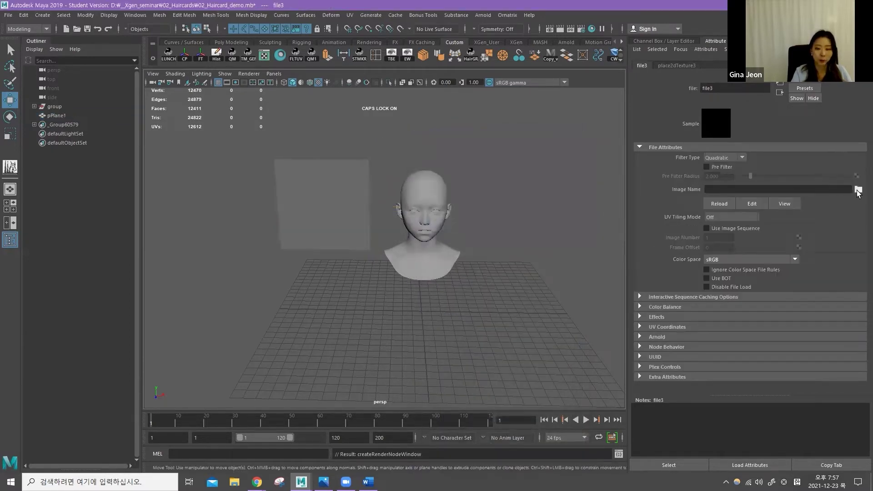
left_click(858, 190)
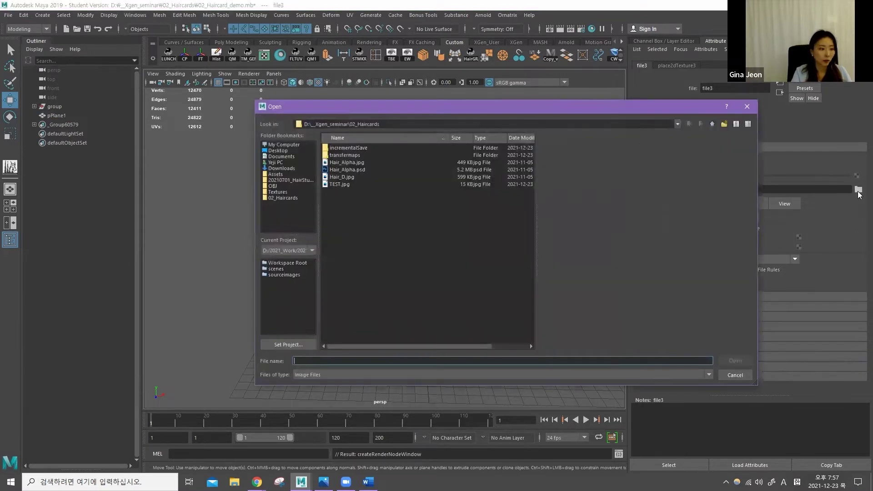
left_click(351, 180)
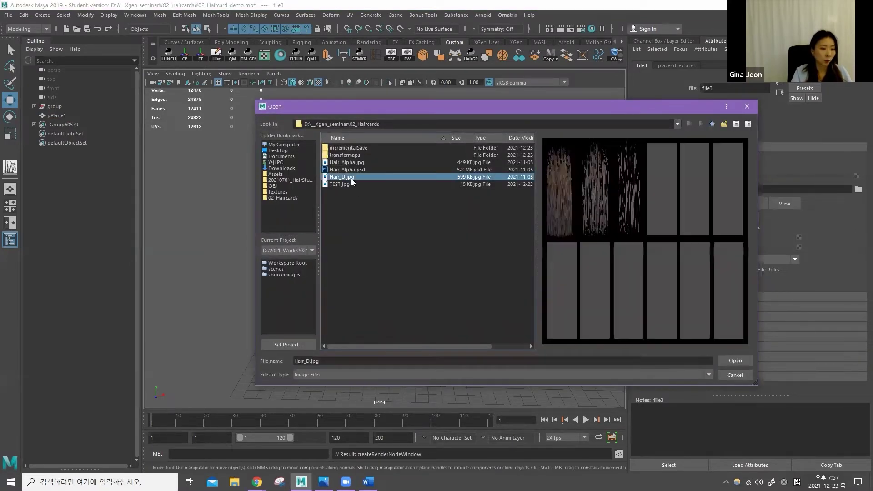
left_click(731, 360)
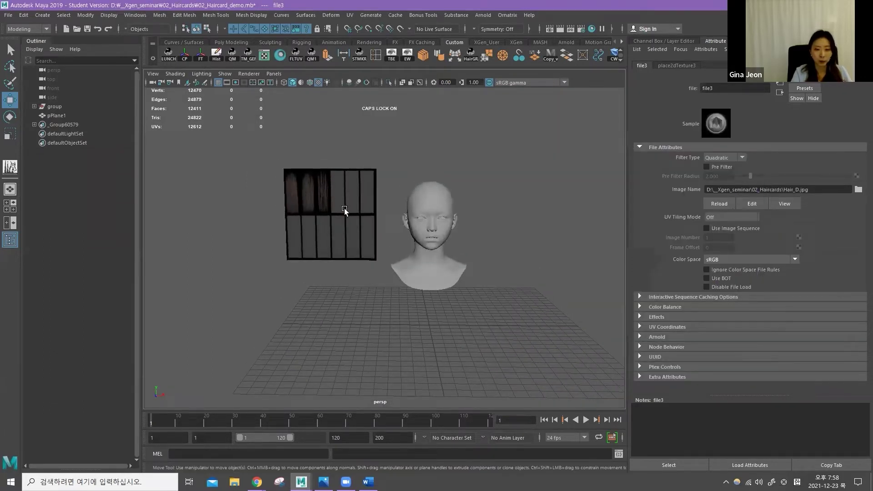
Connect a file texture to the Transparency of the plane's Hair_MAT material and load Hair_Alpha.jpg.
left_click(344, 208)
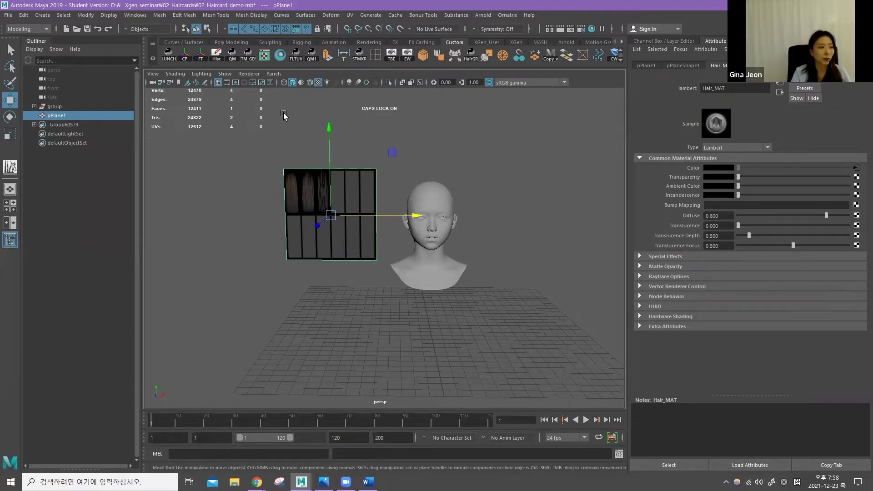
left_click(225, 43)
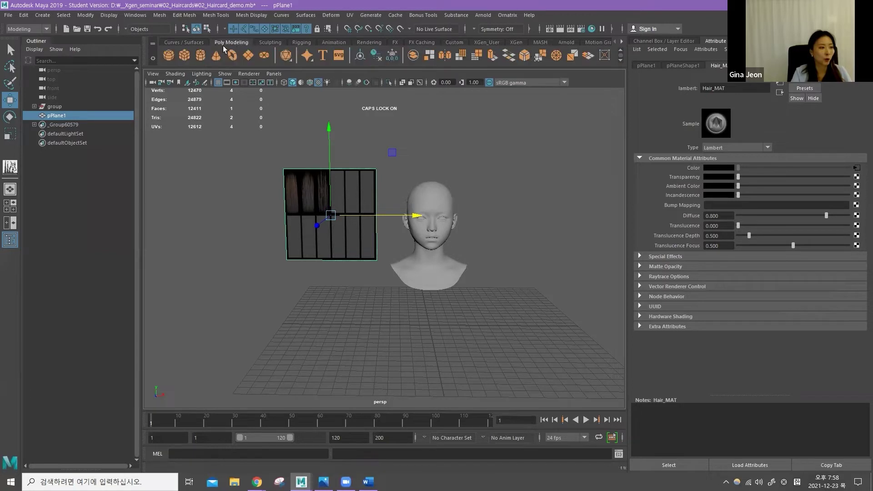
left_click(448, 44)
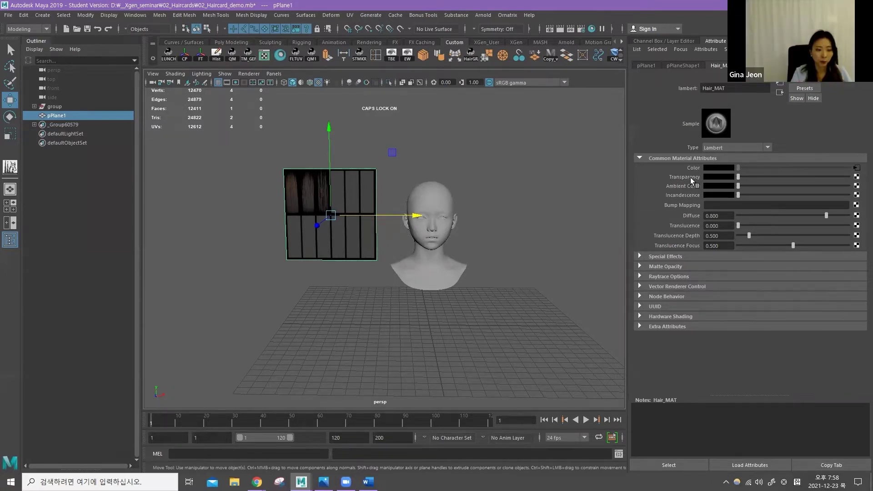
left_click(856, 179)
left_click(539, 218)
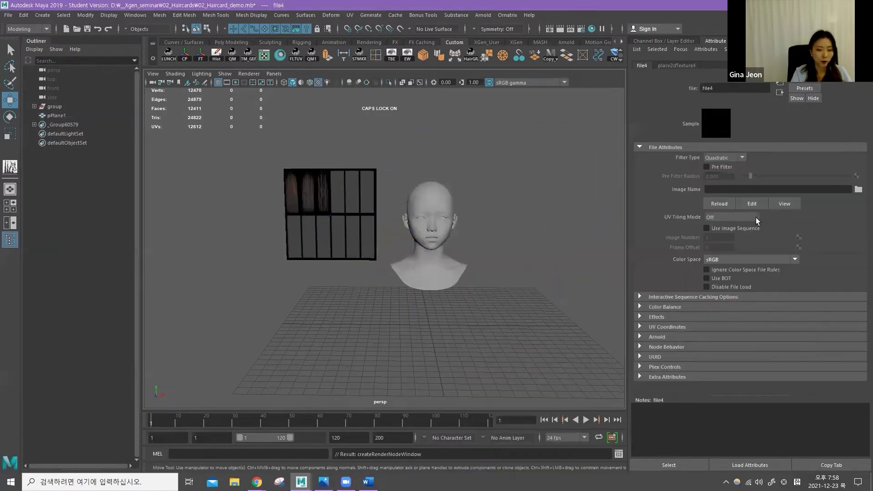
left_click(857, 189)
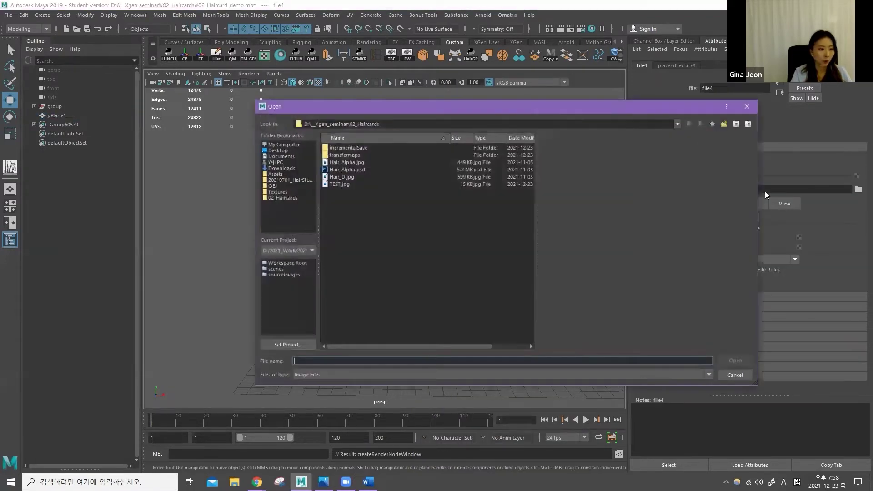
left_click(358, 162)
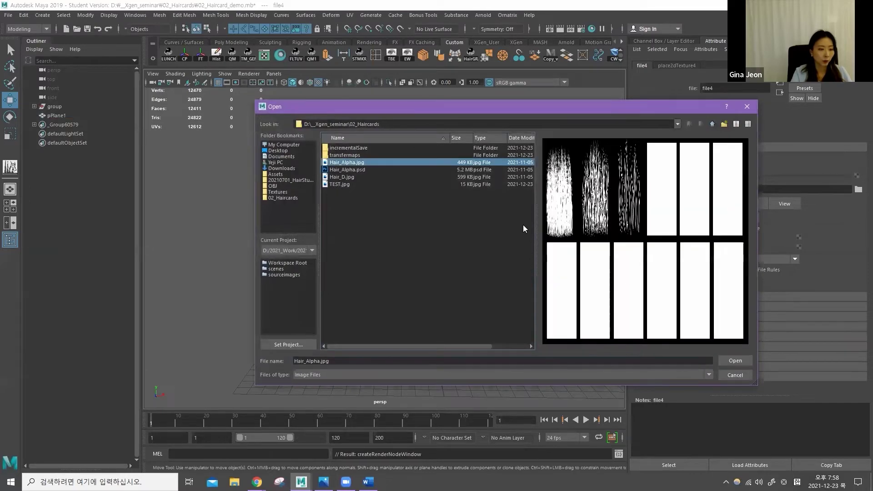
left_click(734, 361)
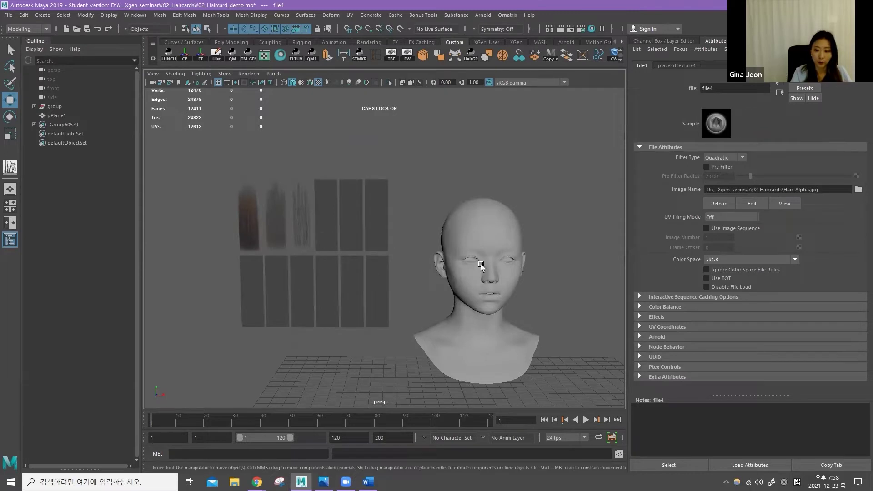
Turn the textured plane upside down by setting its Rotate Z to 180.
left_click(341, 235)
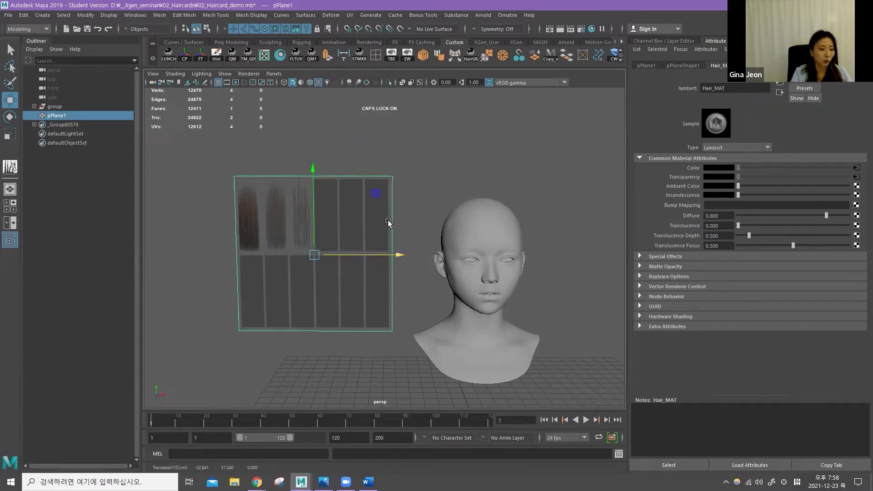
key("e")
key("ctrl+a")
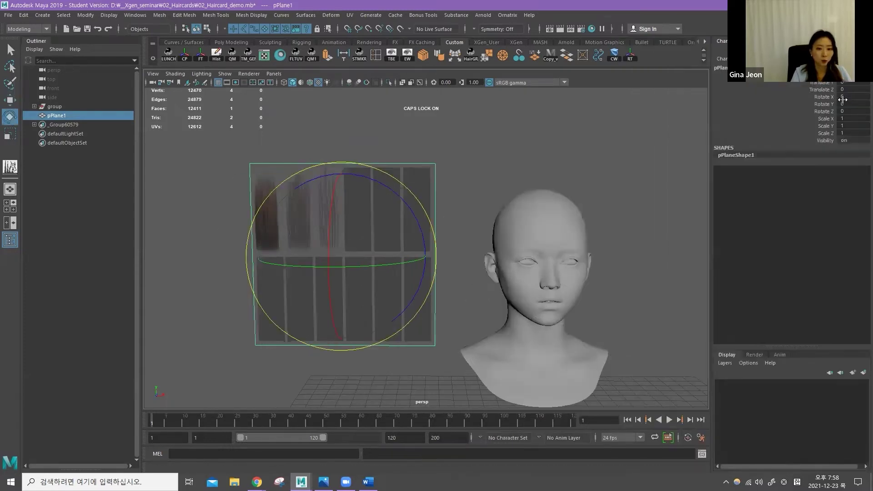
left_click(849, 113)
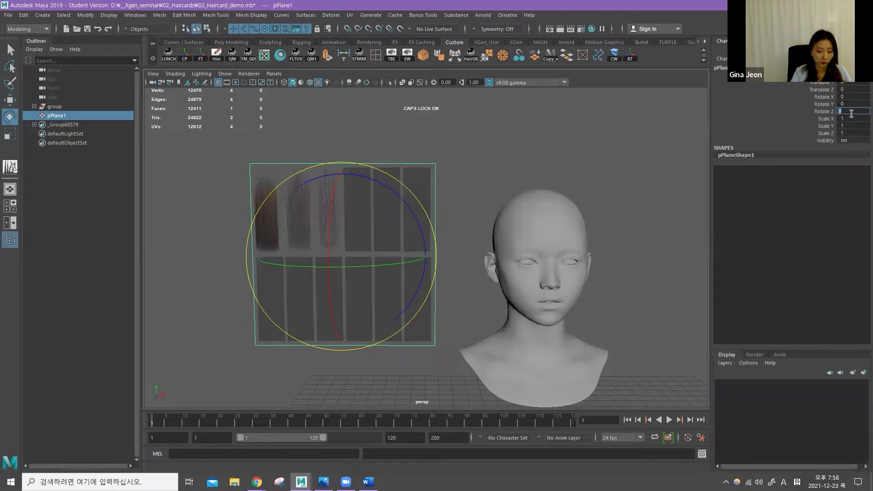
key("Return")
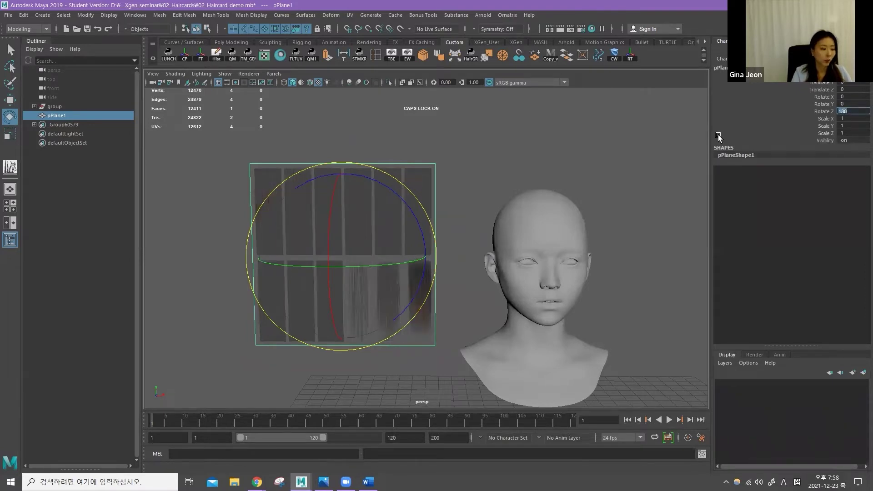
middle_click_drag(432, 230, 406, 222, "alt")
key("q")
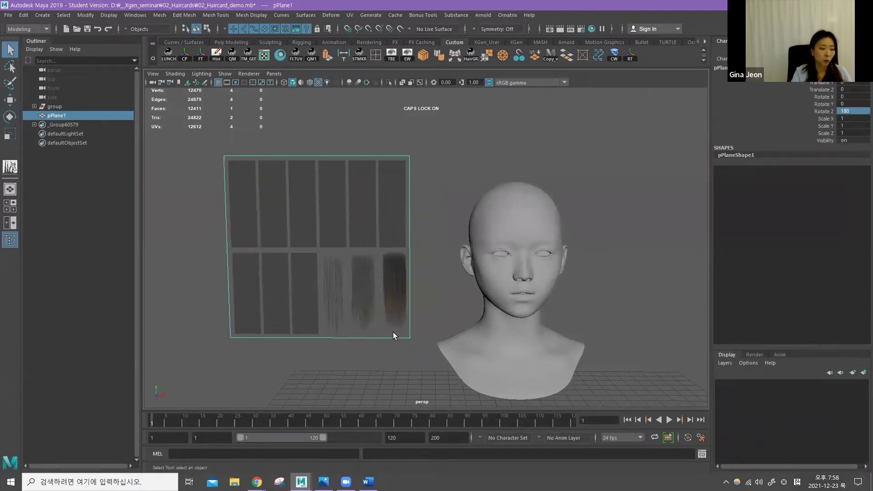
middle_click_drag(408, 253, 409, 258, "alt")
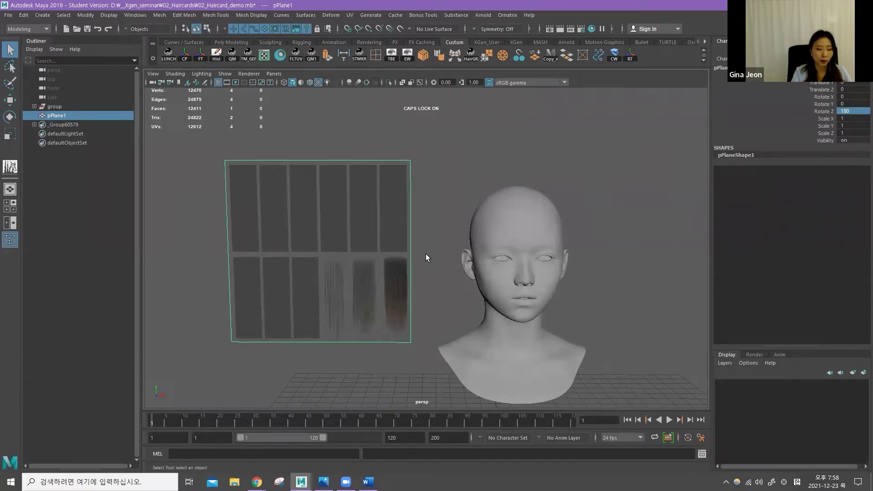
left_click_drag(390, 256, 395, 238, "alt")
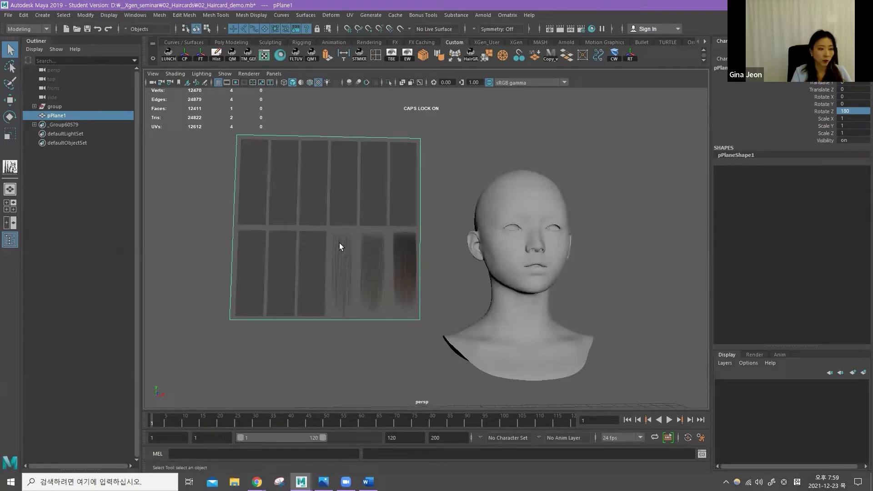
left_click_drag(378, 232, 378, 243, "alt")
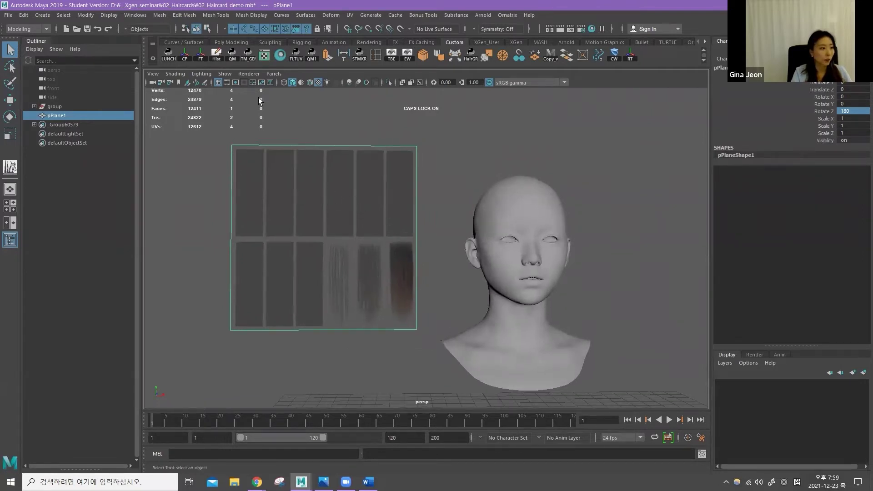
Insert a horizontal edge loop between the plane's two texture rows and a vertical one along the inner side of the densest hair strand.
left_click(214, 16)
left_click(222, 22)
left_click_drag(222, 25, 122, 53)
left_click(117, 115)
scroll(384, 298, "up", 2)
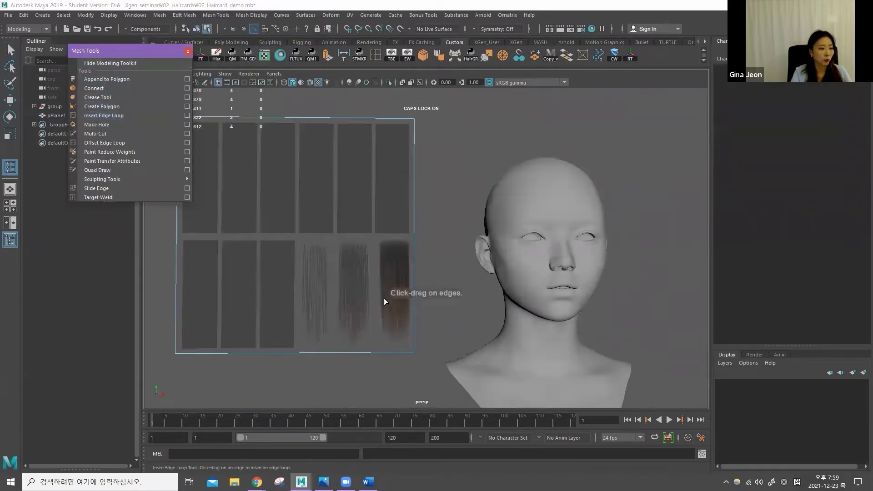
left_click(406, 239)
left_click(376, 350)
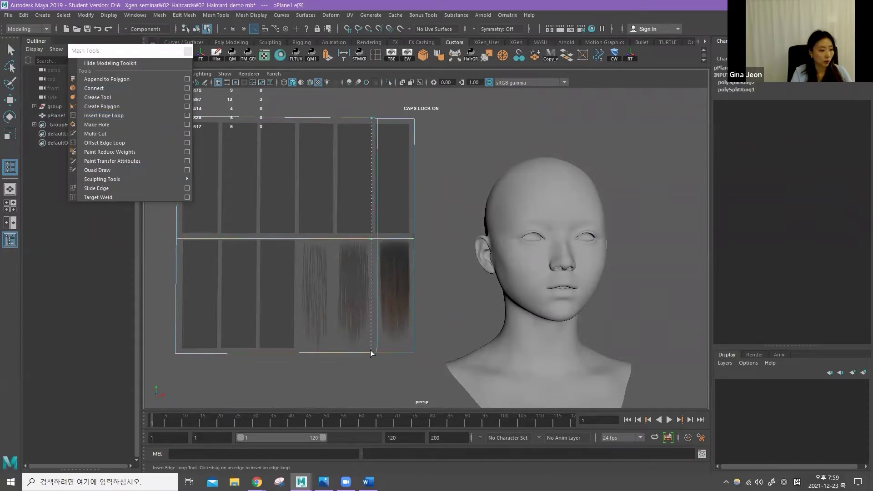
Insert four more vertical edge loops along both sides of the medium and the sparse hair strands.
left_click(370, 350)
left_click(335, 351)
left_click(331, 351)
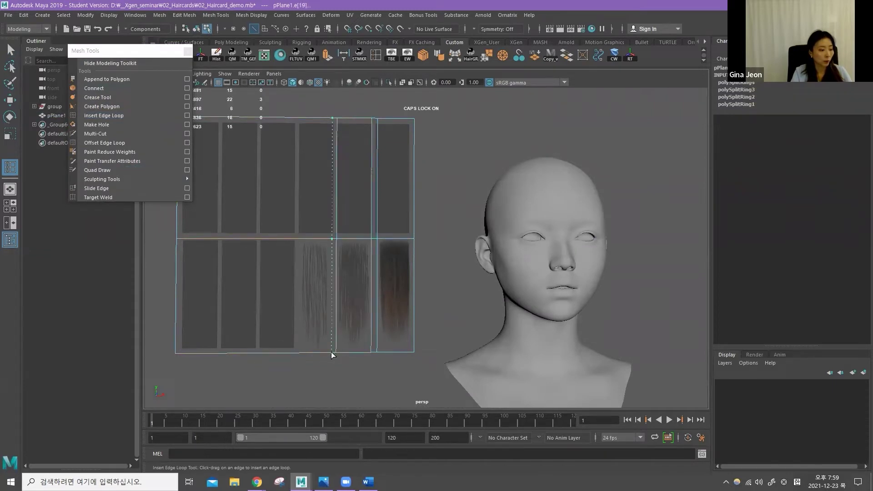
left_click(299, 351)
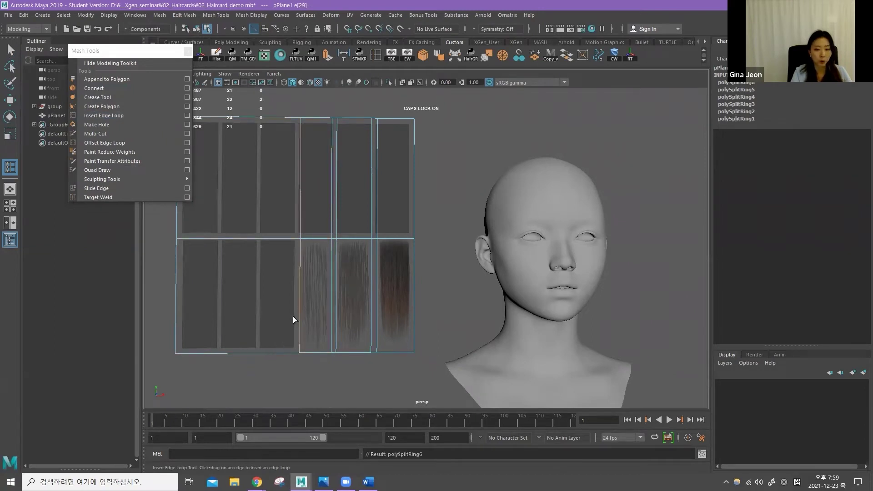
middle_click_drag(388, 313, 428, 299, "alt")
scroll(428, 298, "down", 3)
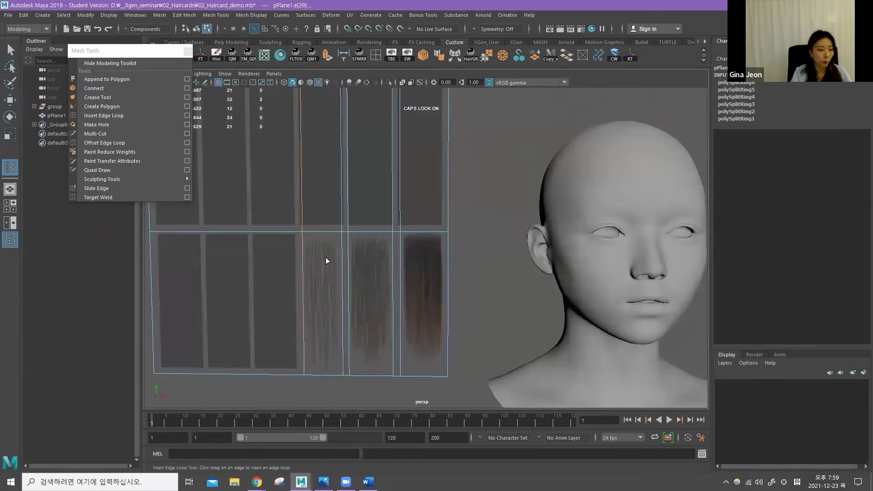
Insert a vertical edge loop down the middle of each of the sparse, medium and dense hair strands.
middle_click_drag(425, 294, 424, 289, "alt")
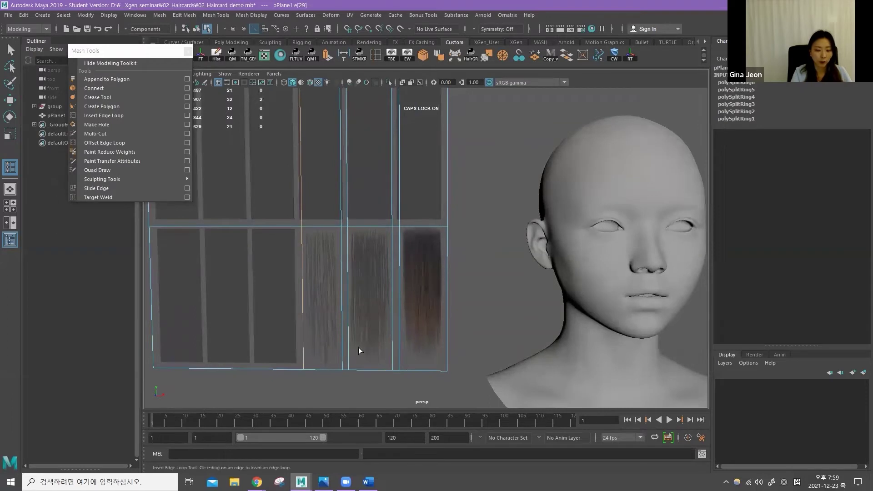
left_click(323, 368)
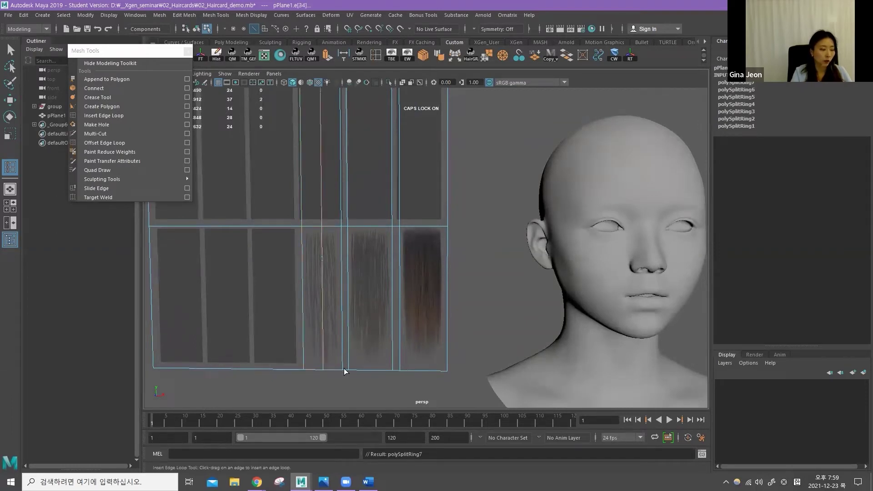
left_click(370, 368)
left_click(422, 370)
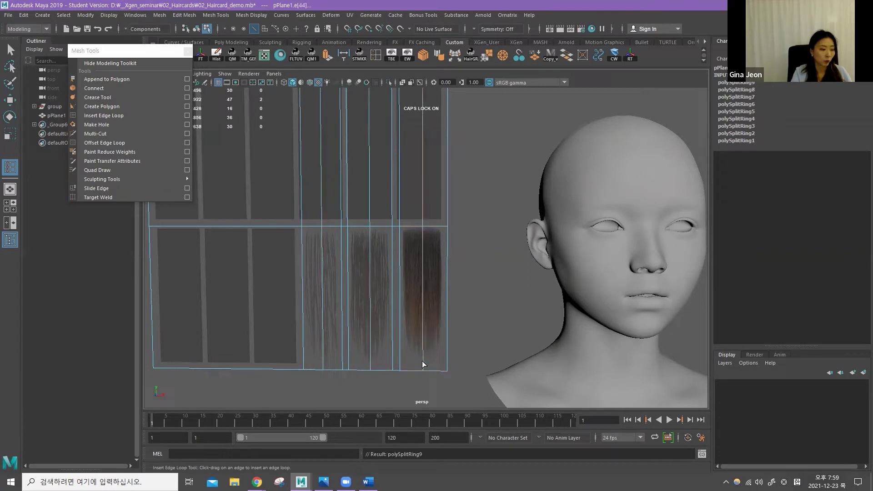
Select the middle edges of the three hair strands and move them slightly out of the plane to give the strands volume.
key("q")
left_click(370, 326)
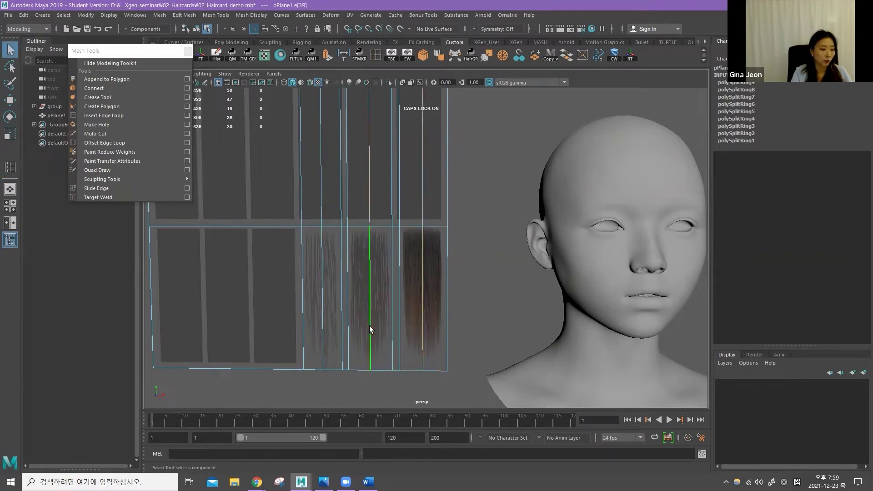
left_click(320, 301)
left_click_drag(362, 304, 348, 320, "alt")
middle_click_drag(348, 321, 425, 291, "alt")
scroll(425, 291, "up", 3)
left_click_drag(425, 291, 416, 318, "alt")
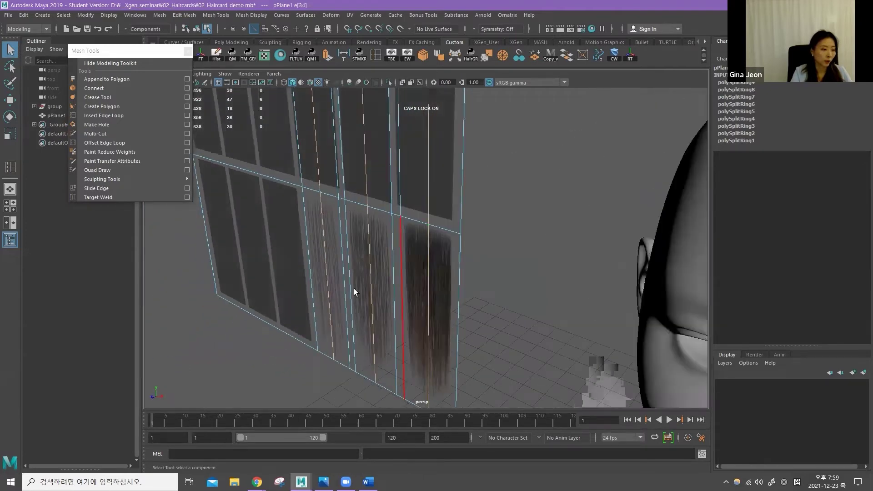
key("w")
left_click_drag(329, 212, 323, 216)
key("q")
left_click_drag(324, 217, 464, 275, "alt")
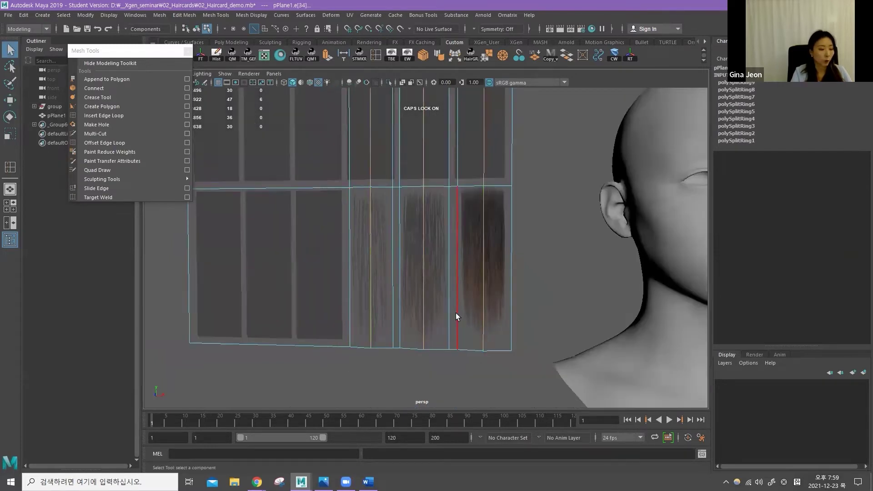
Insert four horizontal edge loops spread along the length of the plane's lower texture row.
left_click_drag(351, 260, 356, 259, "alt")
left_click(109, 116)
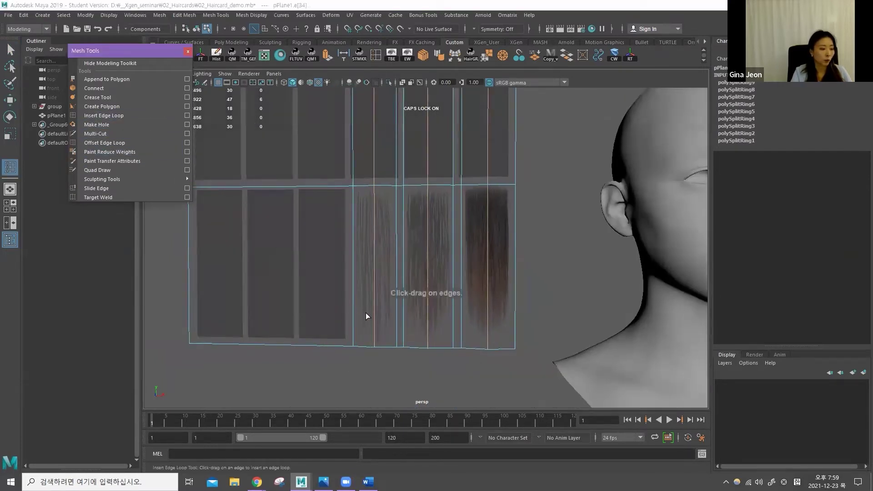
left_click_drag(373, 315, 374, 315)
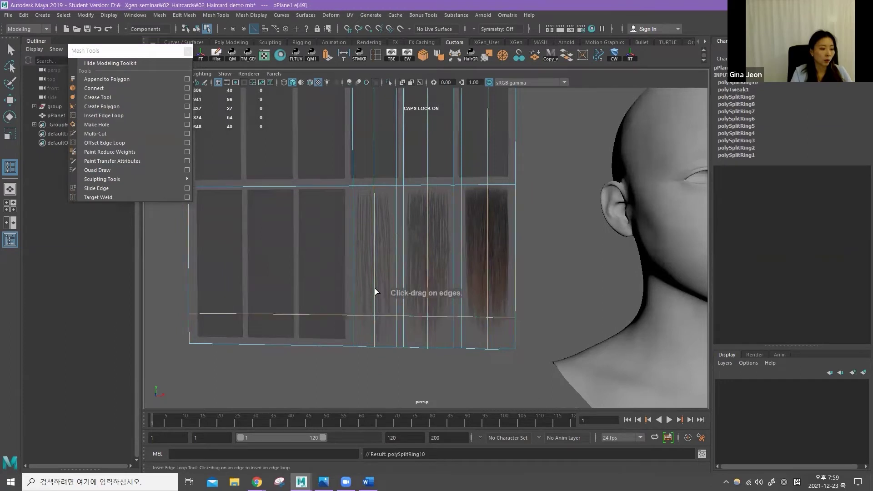
left_click_drag(375, 285, 375, 282)
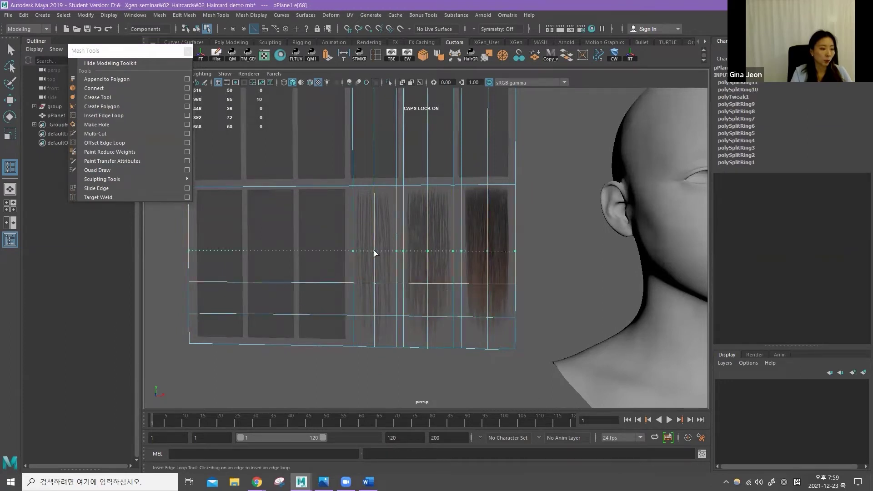
left_click(373, 250)
left_click(373, 220)
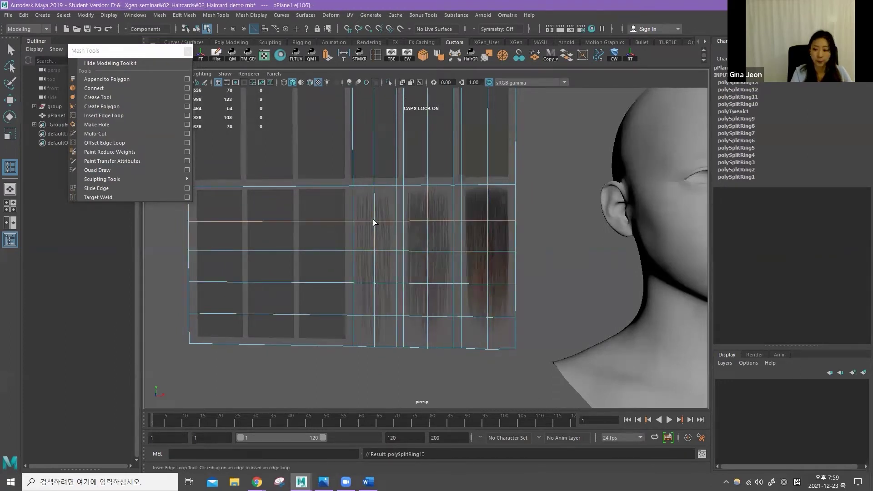
key("q")
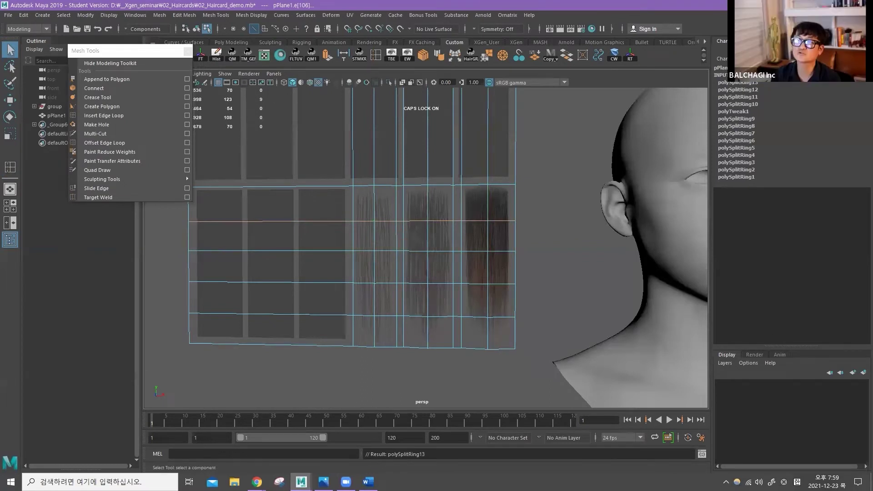
Duplicate the whole hair plane and move the copy sideways toward the head model.
right_click_drag(557, 258, 516, 255, "alt")
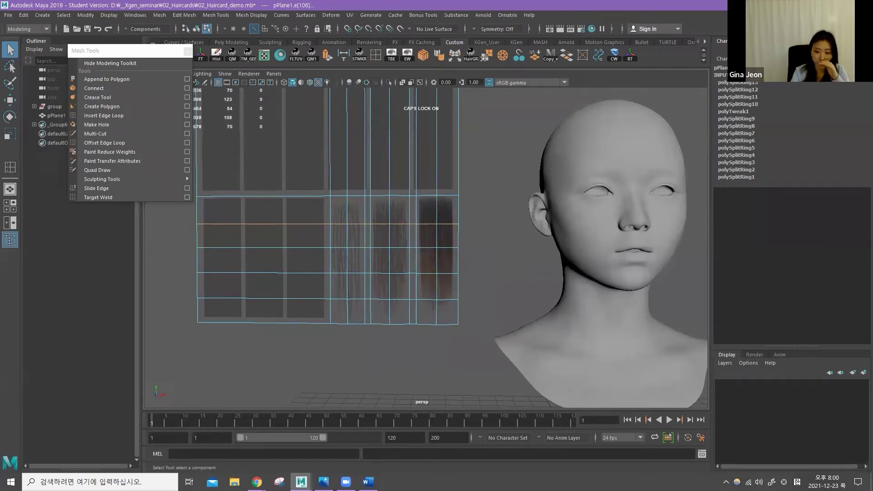
mouse_move(407, 228)
middle_mouse_down("alt")
mouse_move(410, 237)
mouse_move(399, 233)
middle_mouse_up("alt")
key("F8")
key("w")
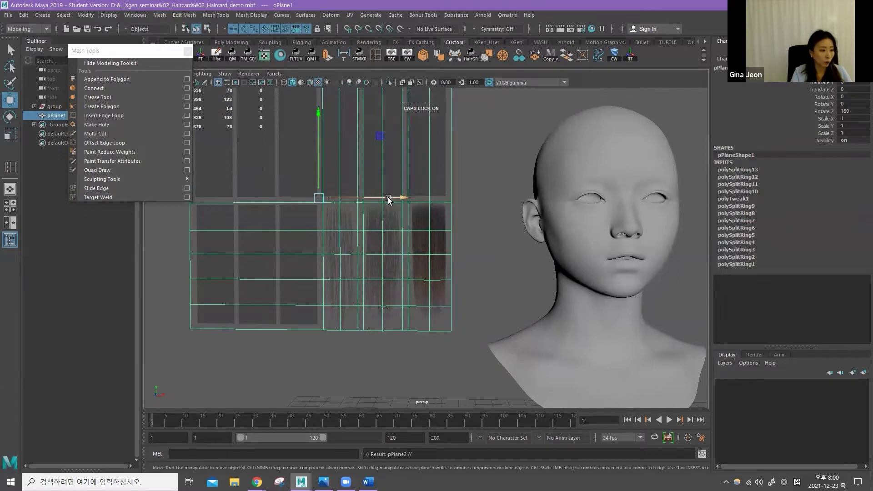
key("ctrl+d")
left_click_drag(391, 199, 436, 201)
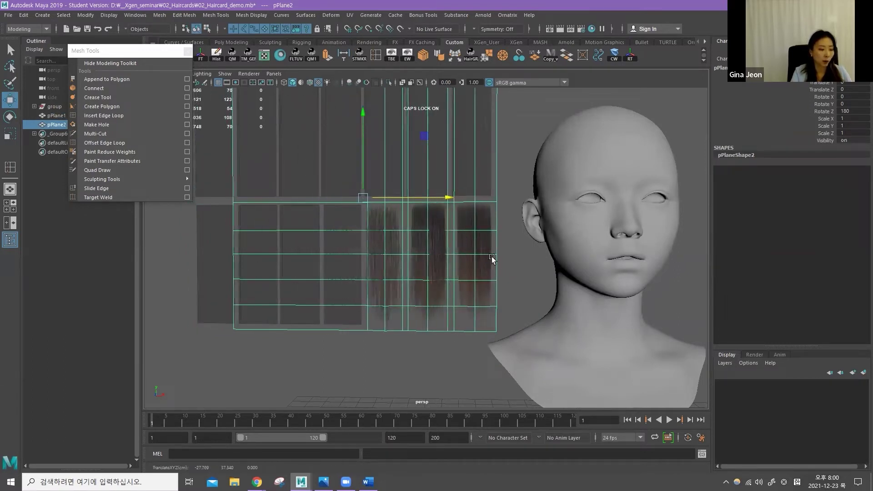
Delete all faces of the duplicated plane except those of the densest hair strand.
key("F11")
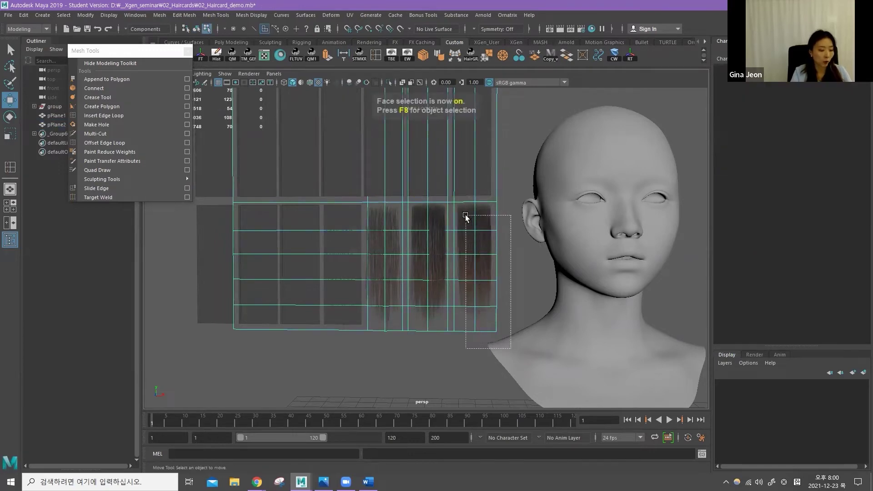
left_click(465, 216)
key("ctrl+shift+i")
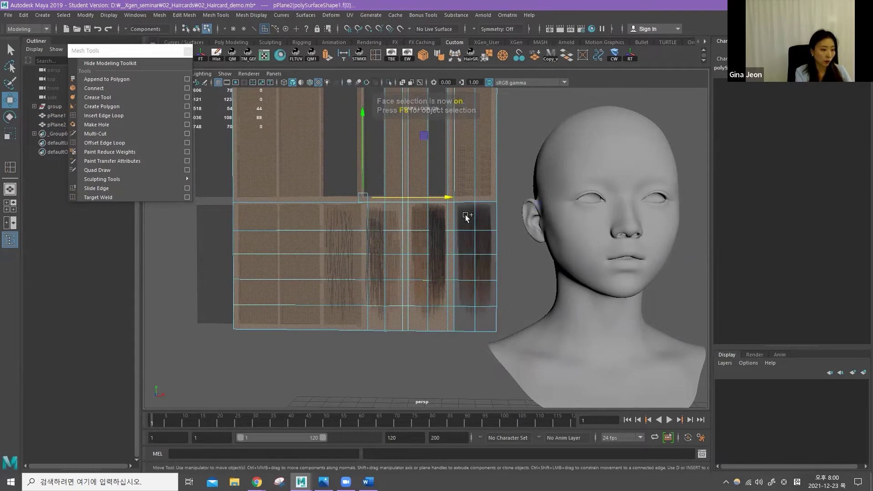
key("Delete")
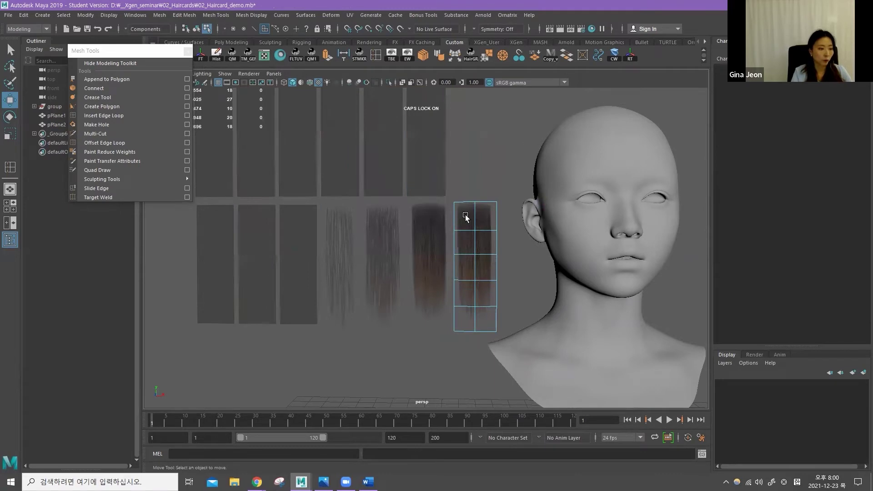
key("F8")
Center the cut-out hair card's pivot, freeze its transformations and delete its history.
left_click(152, 52)
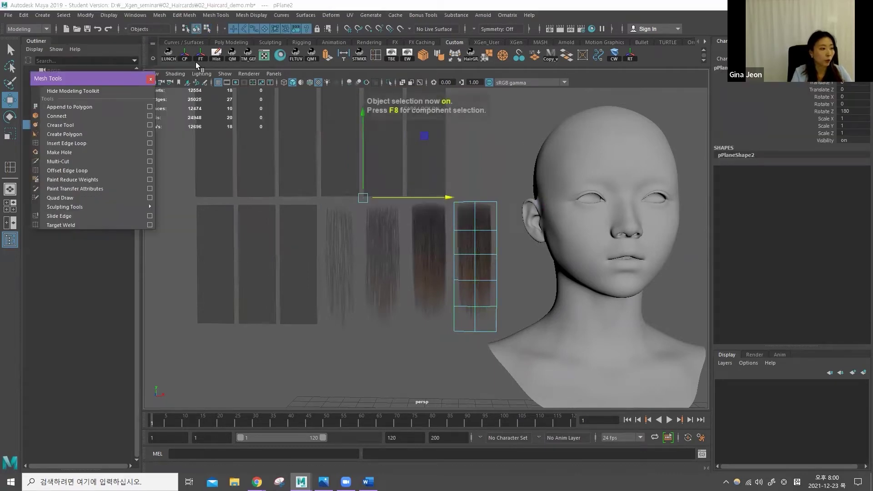
left_click(186, 58)
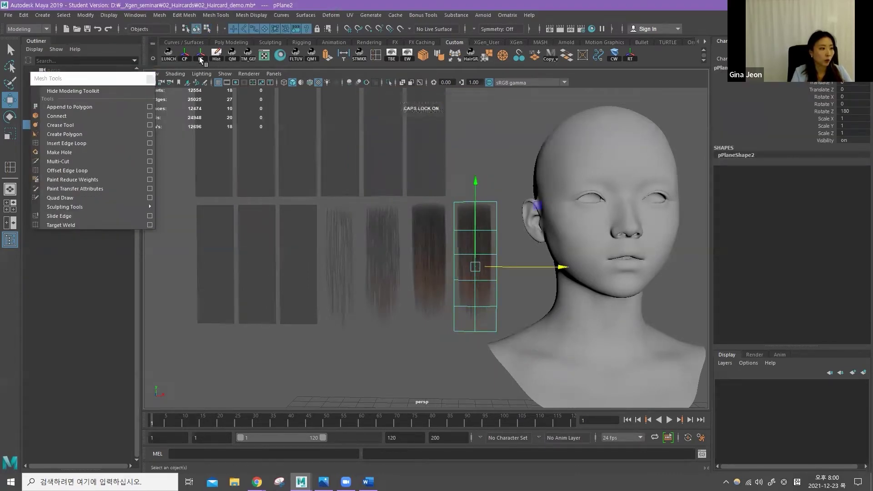
left_click(201, 58)
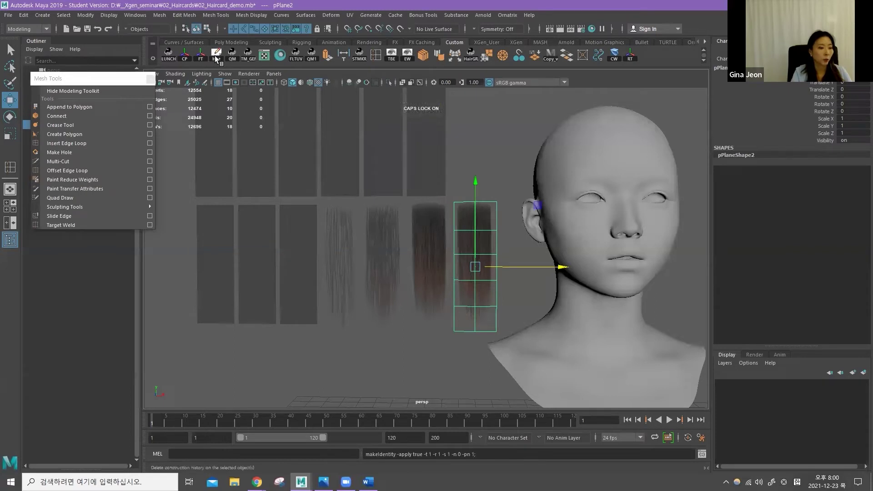
left_click(215, 55)
Move the hair card's pivot up to the middle of its top edge, at the hair root.
middle_click_drag(530, 262, 414, 242, "alt")
right_click_drag(414, 242, 459, 255, "alt")
left_click_drag(438, 231, 436, 234, "alt")
scroll(427, 227, "up", 3)
scroll(409, 314, "down", 2)
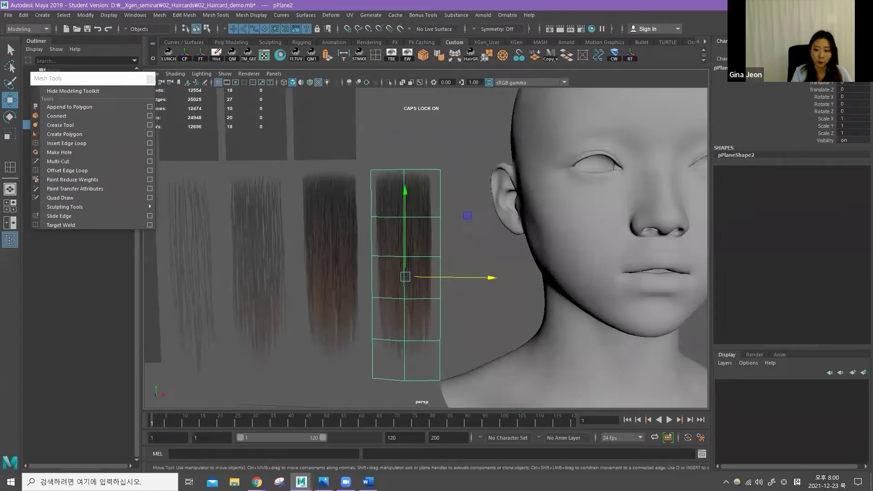
scroll(413, 269, "down", 3)
scroll(413, 269, "up", 3)
middle_click_drag(436, 243, 424, 239, "alt")
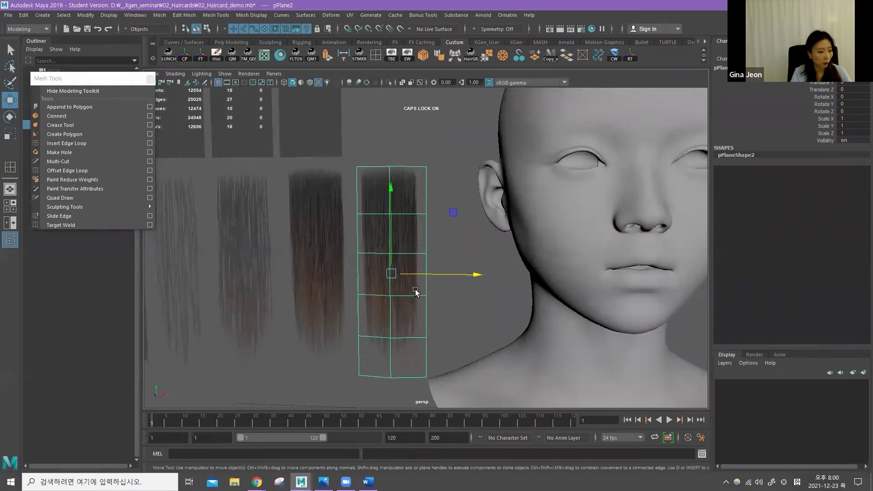
key("d")
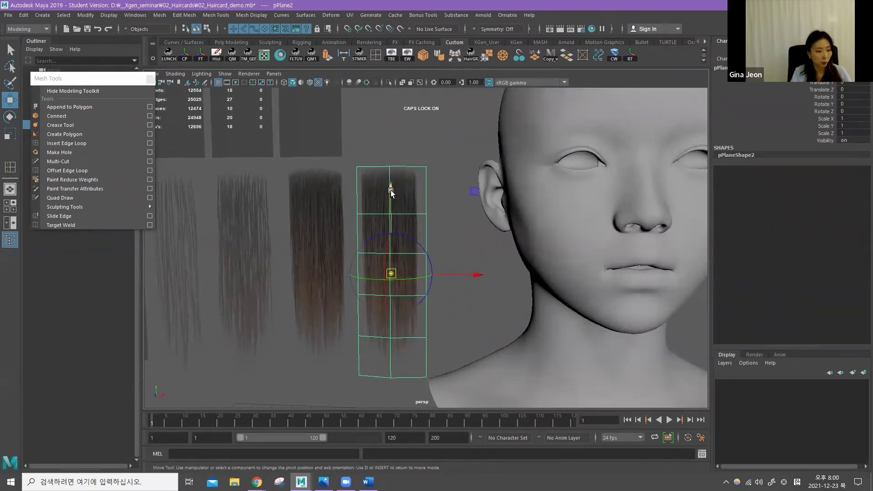
left_click_drag(390, 198, 383, 89)
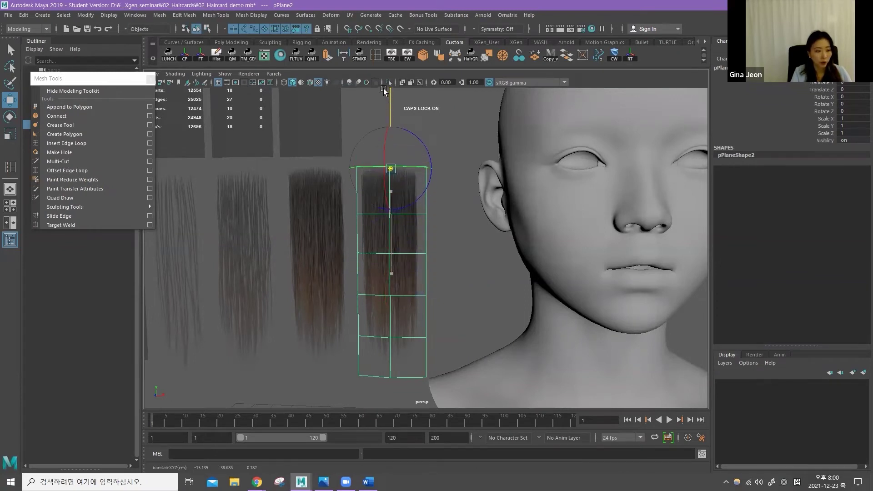
key("d")
left_click_drag(502, 279, 468, 279, "alt")
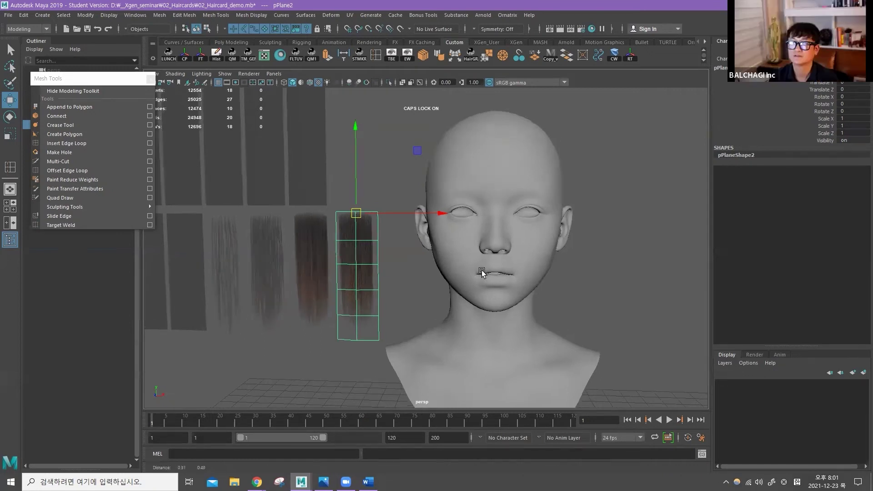
Duplicate the dense hair card and place the copy between the original card and the head.
left_click_drag(396, 220, 438, 223)
key("ctrl+d")
key("ctrl+z")
left_click(387, 248)
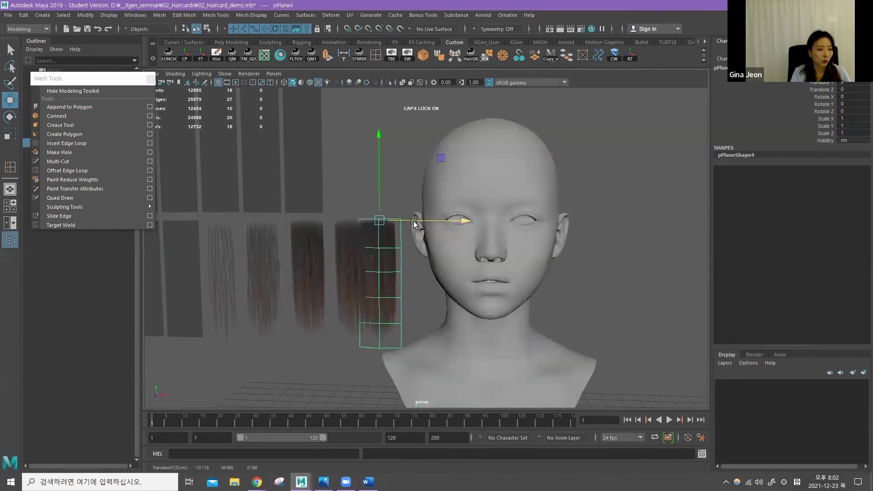
scroll(486, 284, "down", 3)
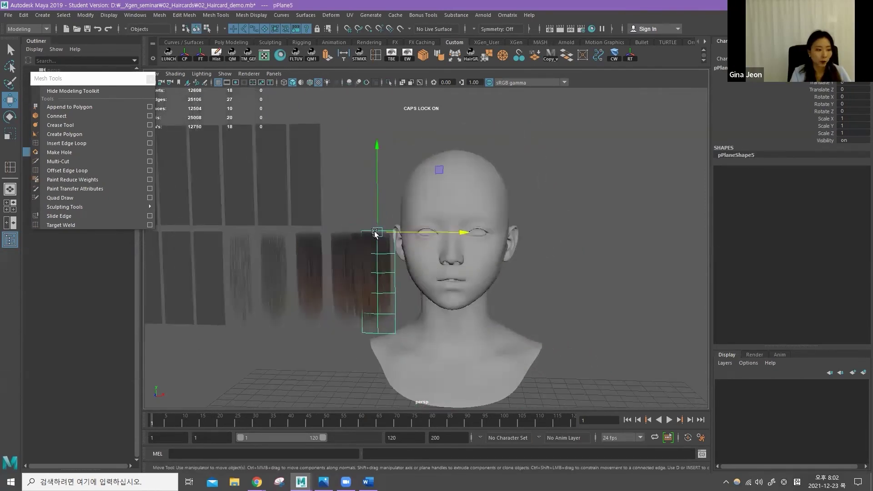
Move the copied hair card to the side of the head above the ear and rotate it to X -16.442 and Y 82.654.
left_click_drag(378, 232, 513, 175)
left_click_drag(504, 204, 502, 226, "alt")
key("e")
key("w")
key("f")
middle_click_drag(502, 223, 519, 268, "alt")
key("e")
left_click_drag(491, 130, 458, 177)
key("w")
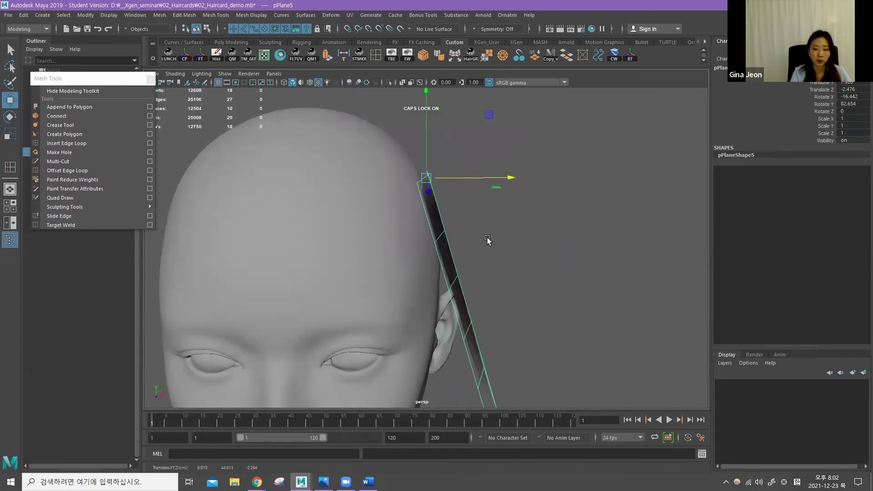
Shift the rotated hair card slightly inward so its root sits against the scalp.
scroll(503, 265, "down", 3)
left_click_drag(505, 258, 503, 266, "alt")
left_click_drag(485, 181, 480, 181)
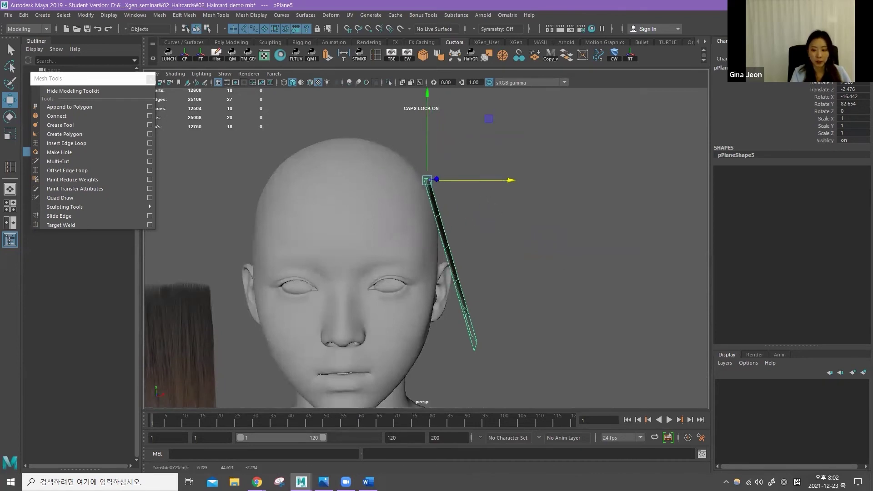
middle_click_drag(460, 273, 457, 258, "alt")
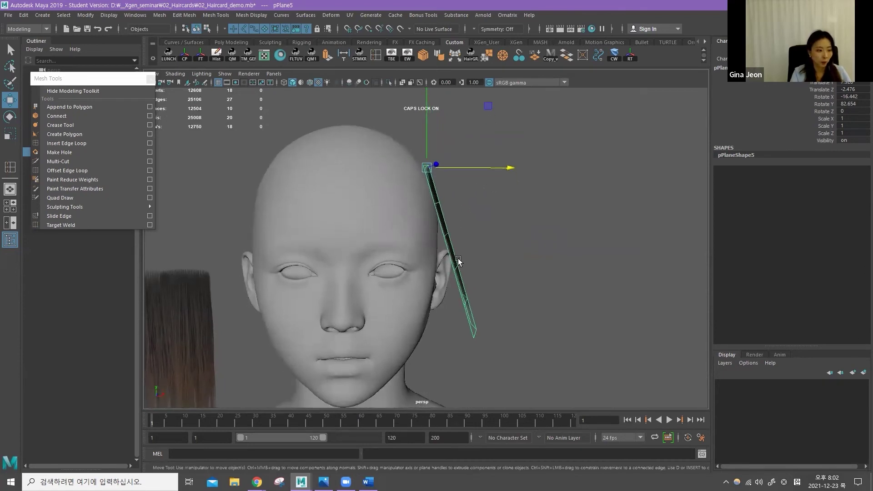
Bend the hair card inward along the side of the head by rotating and moving its lower vertices with soft selection.
key("F9")
left_click_drag(461, 322, 503, 359, "alt")
key("b")
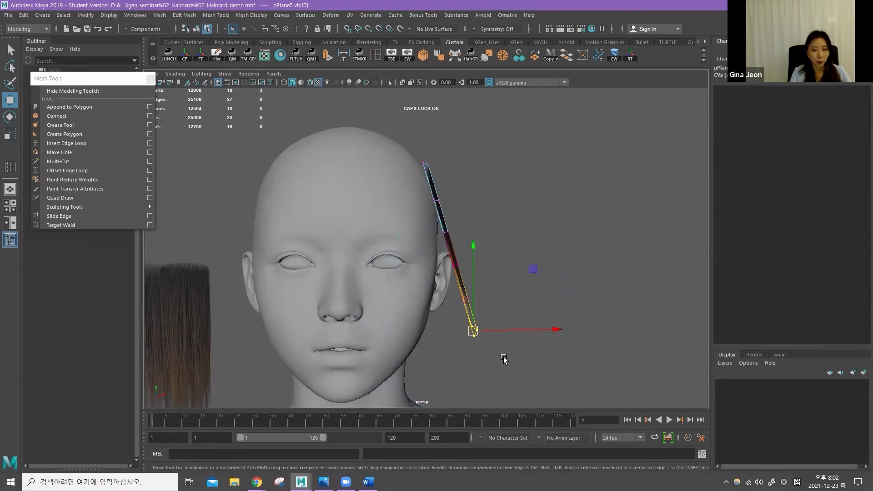
middle_click_drag(530, 330, 544, 325, "alt")
scroll(544, 326, "up", 3)
key("e")
left_click_drag(544, 272, 478, 328)
key("w")
left_click_drag(457, 208, 496, 275)
left_click_drag(467, 247, 491, 261)
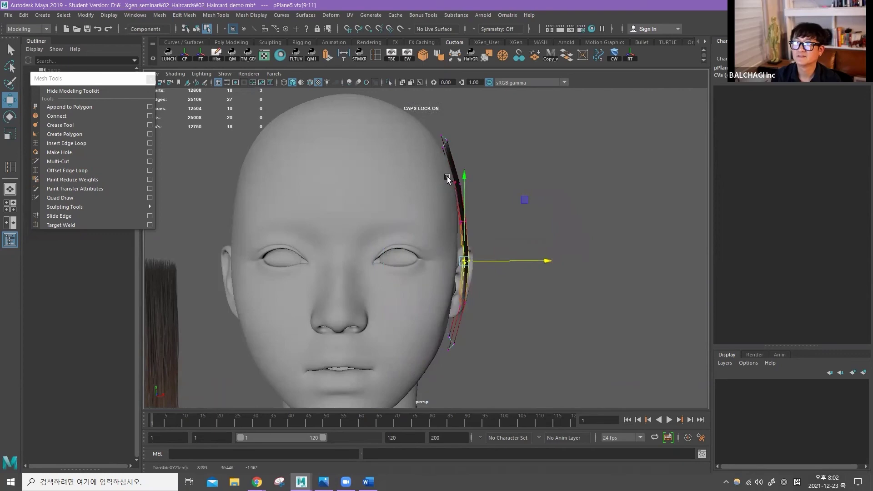
Refine the hair card's upper vertices with soft selection so it follows the side of the head, and return to object selection.
left_click(455, 184)
middle_click_drag(456, 183, 482, 228)
key("ctrl+z")
key("q")
key("b")
left_click_drag(453, 209, 447, 272)
key("w")
key("F8")
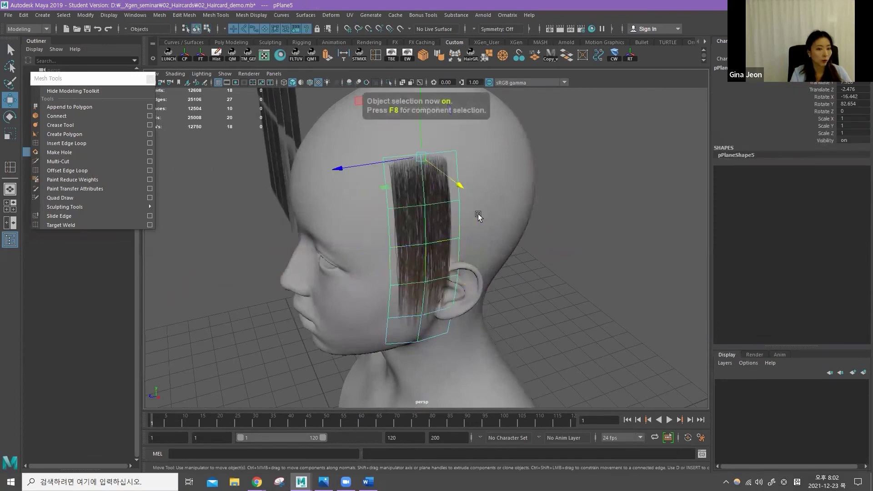
Duplicate the fitted hair card and slide the copy toward the back of the head, overlapping the first card.
left_click_drag(477, 210, 438, 234, "alt")
left_click_drag(372, 191, 414, 190, "shift")
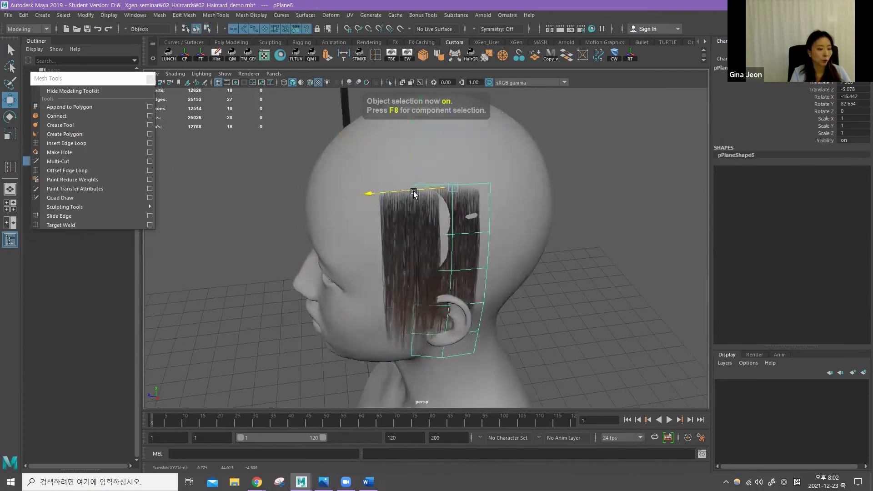
left_click_drag(465, 209, 467, 214)
Rotate the second card to X -78.591, Y 89.565, Z -62.273 and move it to Translate Z -6.082 to fit the head.
left_click_drag(431, 186, 437, 210, "alt")
key("e")
left_click_drag(464, 248, 458, 247)
key("w")
left_click_drag(429, 210, 459, 211)
mouse_move(501, 237)
left_mouse_down("alt")
mouse_move(499, 222)
mouse_move(485, 221)
mouse_move(526, 195)
mouse_move(531, 214)
mouse_move(495, 219)
mouse_move(504, 231)
mouse_move(490, 229)
left_mouse_up("alt")
key("e")
key("w")
key("q")
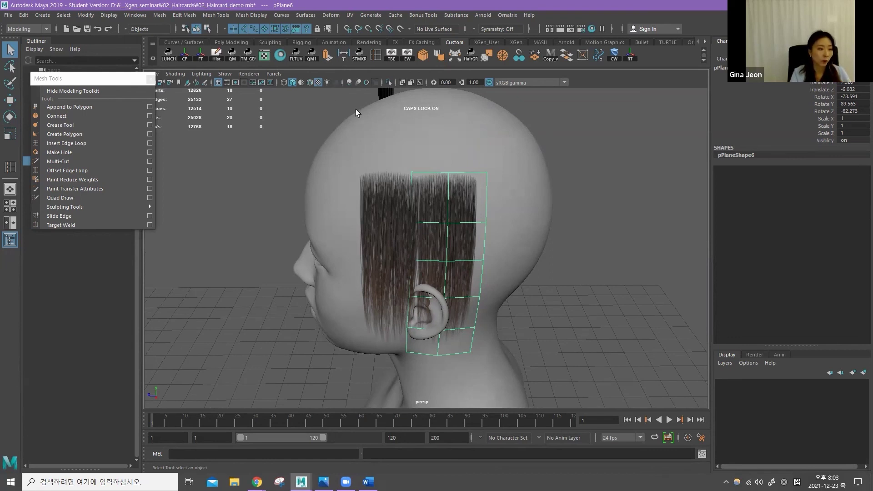
Examine the topology of both hair cards on the head in untextured wireframe-on-shaded display, and restore the textured display.
left_click(317, 82)
left_click(311, 83)
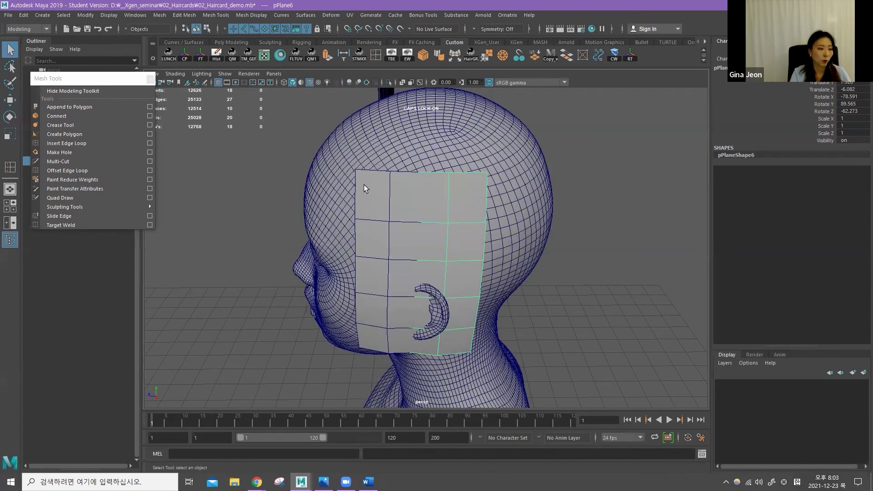
left_click_drag(445, 225, 417, 240, "alt")
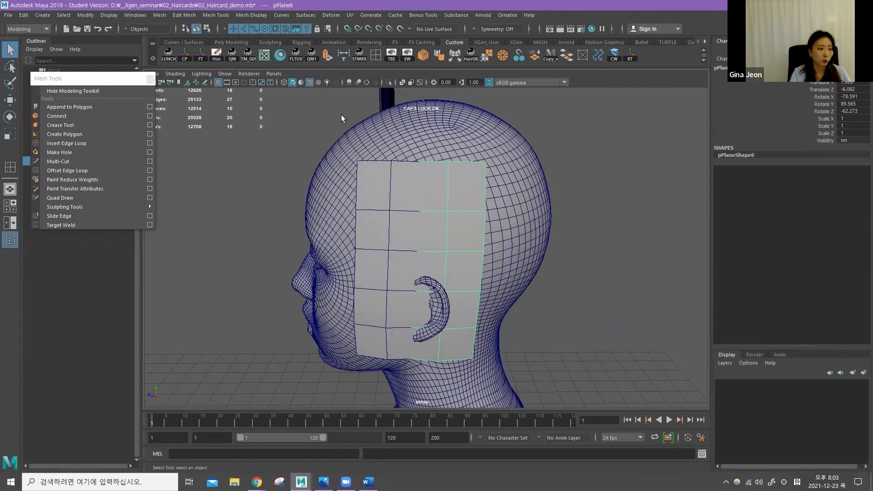
left_click(317, 83)
left_click(311, 82)
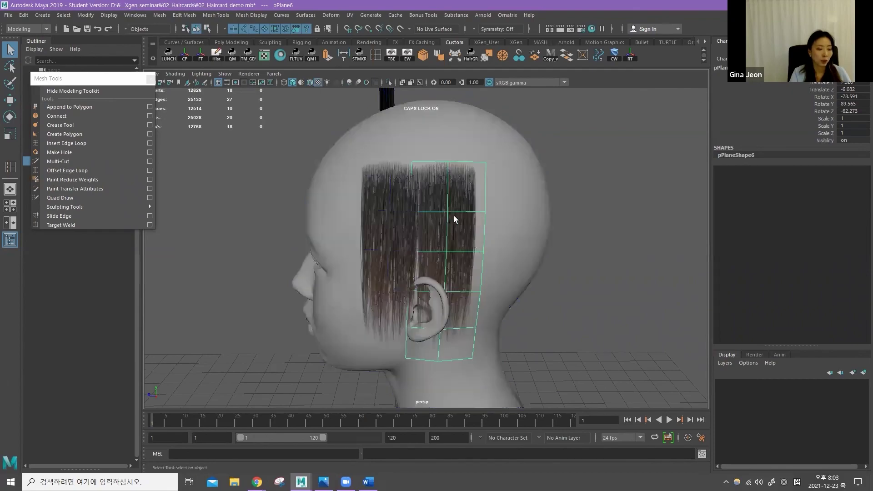
left_click_drag(455, 216, 438, 216, "alt")
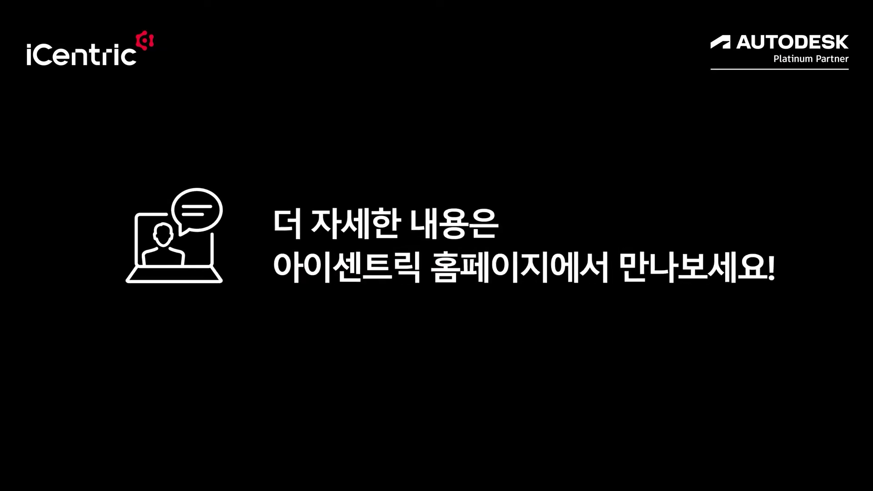